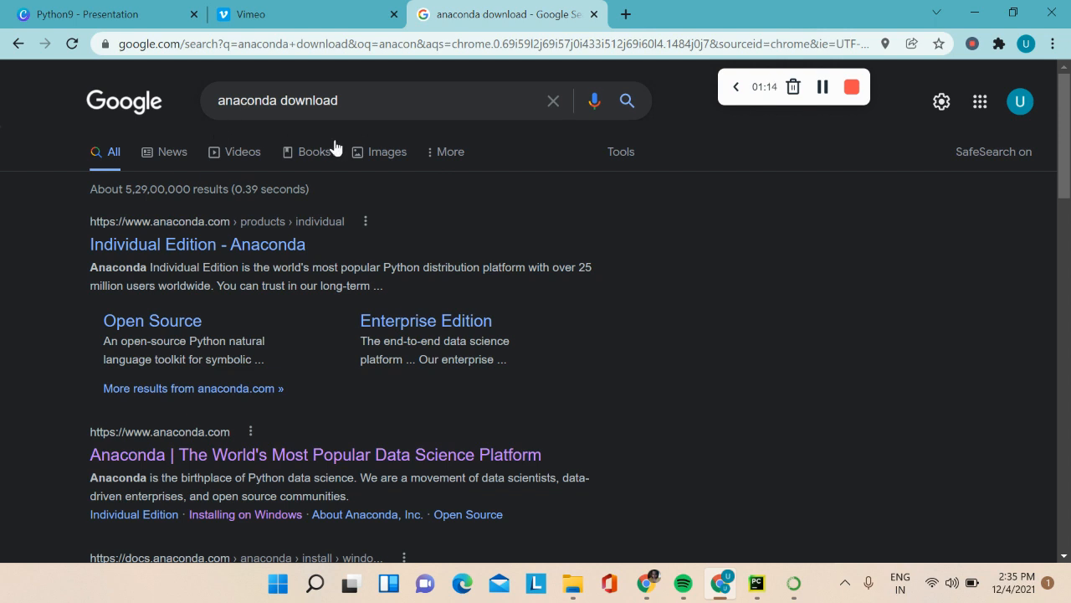
# Step: Open Anaconda's "Installing on Windows" documentation from the search results and download the Windows installer of Anaconda Individual Edition
pyautogui.moveTo(1055, 164); pyautogui.dragTo(1052, 195)
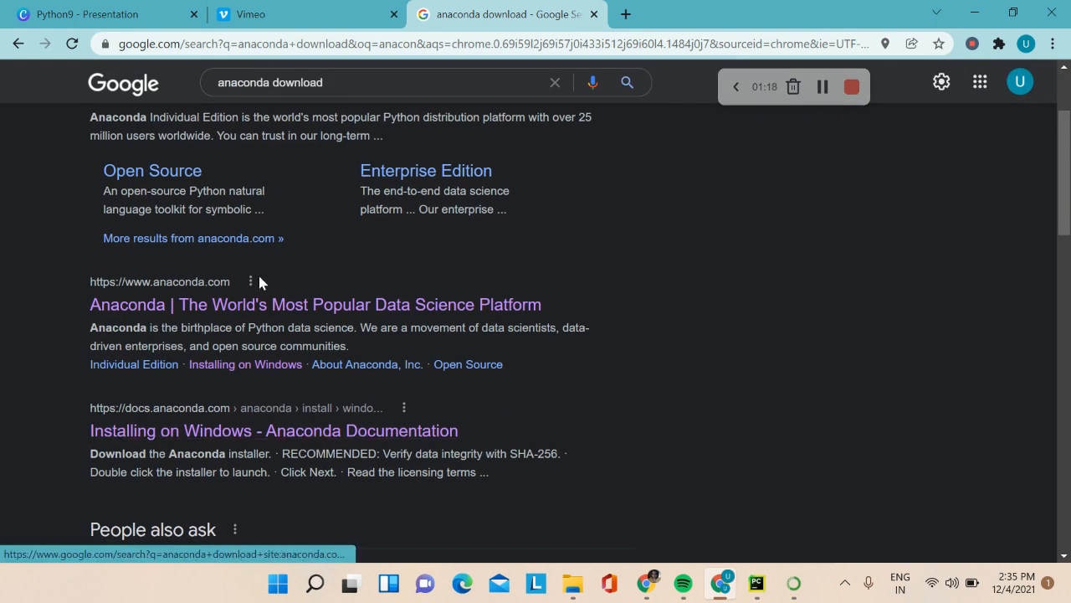
pyautogui.click(231, 430)
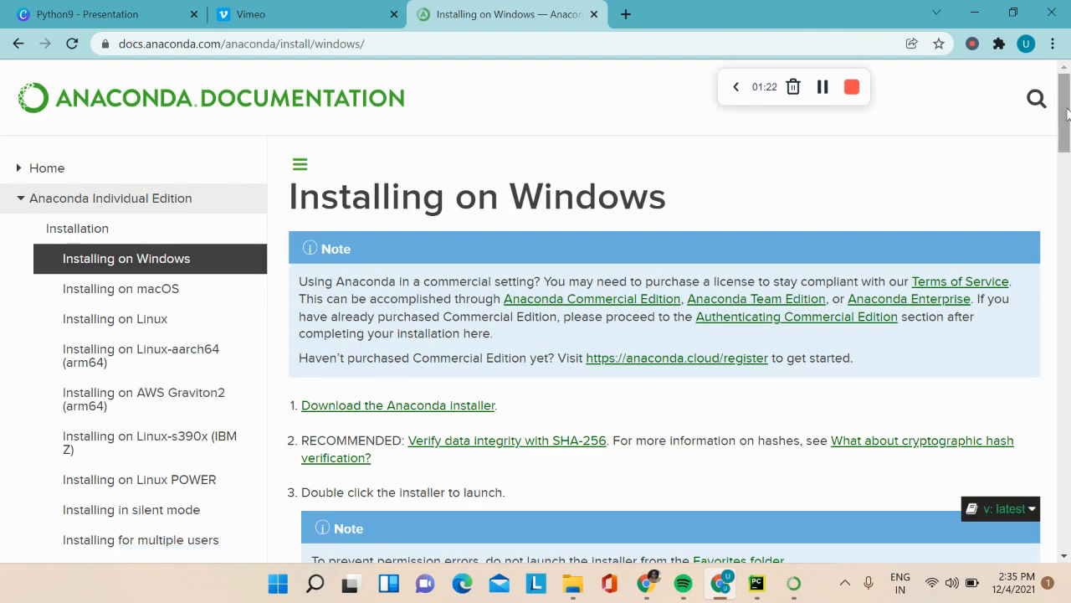
pyautogui.scroll(-1, 1068, 126)
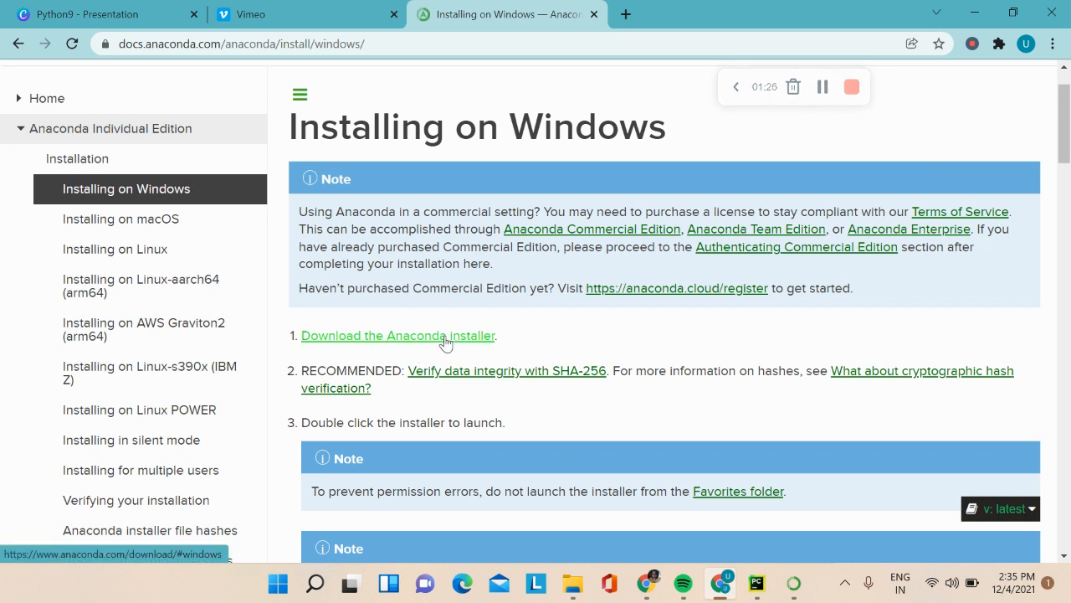
pyautogui.click(446, 337)
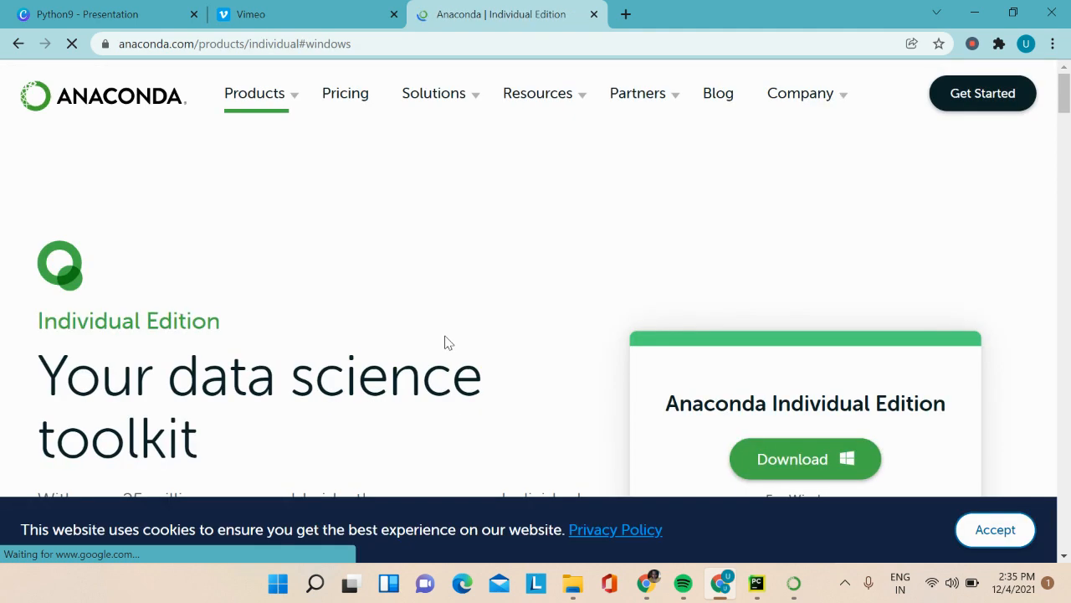
pyautogui.scroll(-3, 1063, 109)
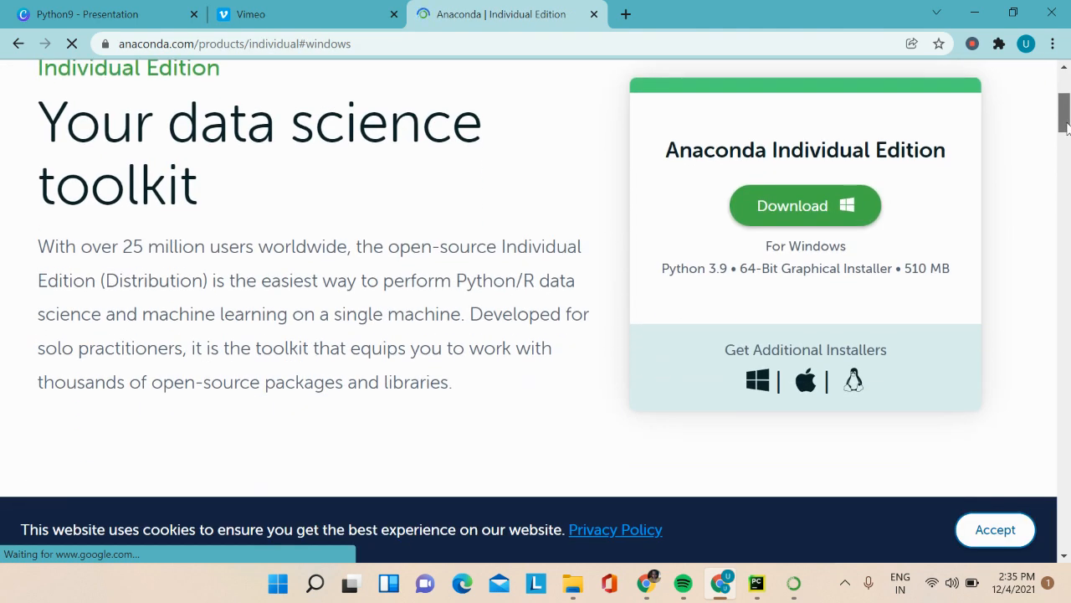
pyautogui.click(762, 207)
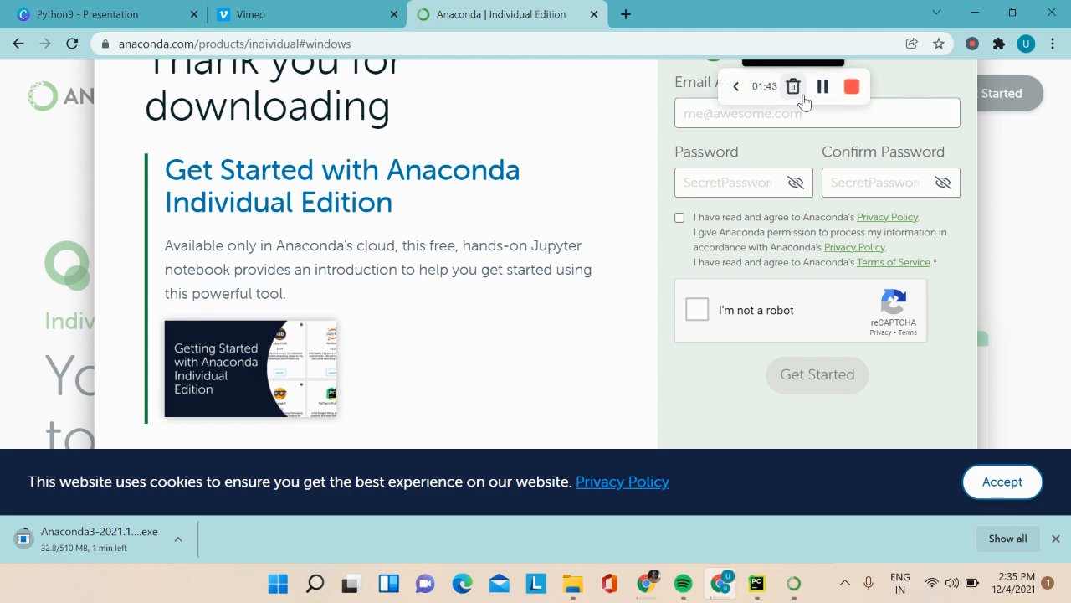
# Step: Return to the "Installing on Windows" page and review its first instructions on downloading and launching the installer
pyautogui.click(17, 44)
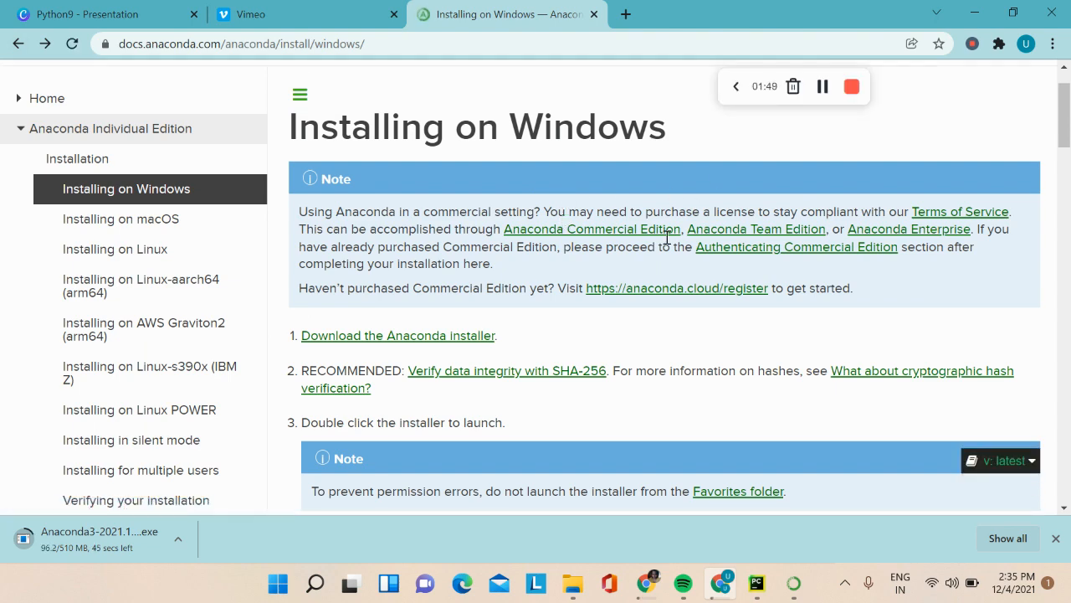
pyautogui.moveTo(1065, 119); pyautogui.dragTo(1058, 140)
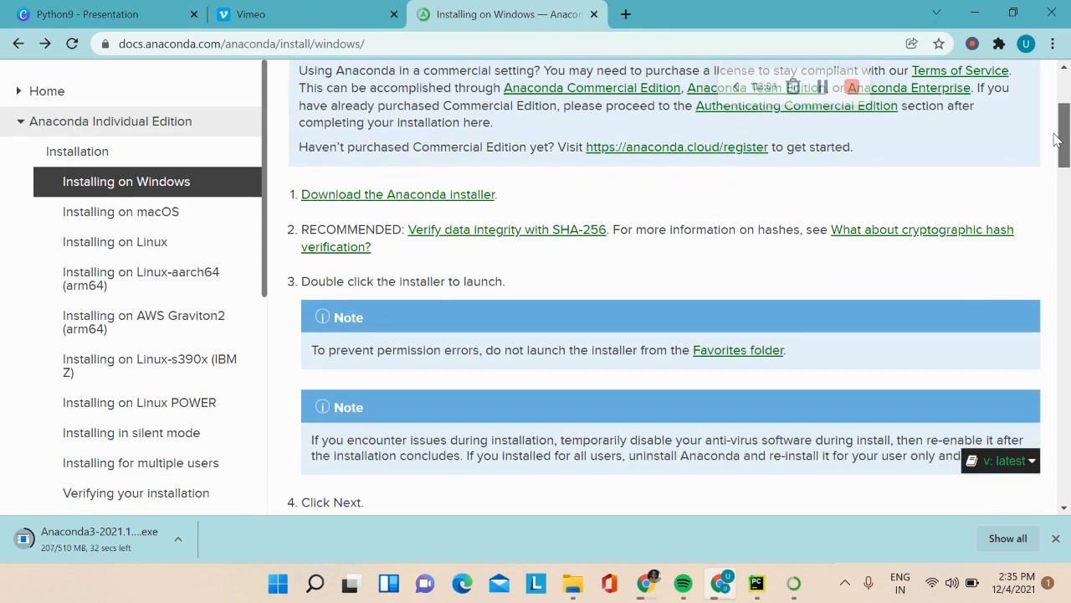
pyautogui.moveTo(1057, 140); pyautogui.dragTo(1056, 139)
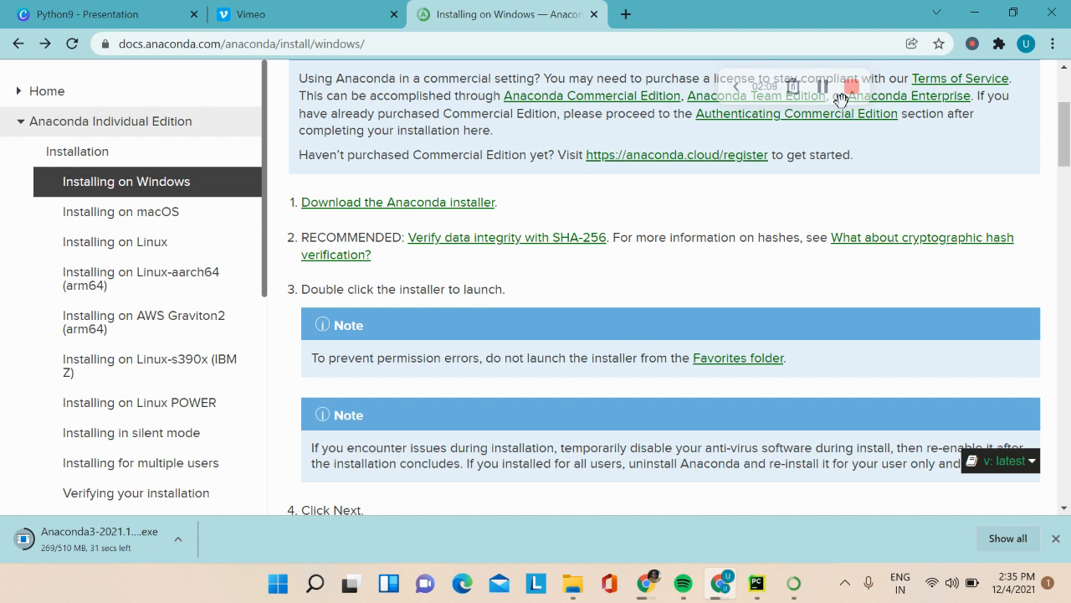
# Step: Run the downloaded Anaconda3 2021.11 installer, accept the license agreement and advance to the install location page, then minimize the setup window
pyautogui.click(88, 548)
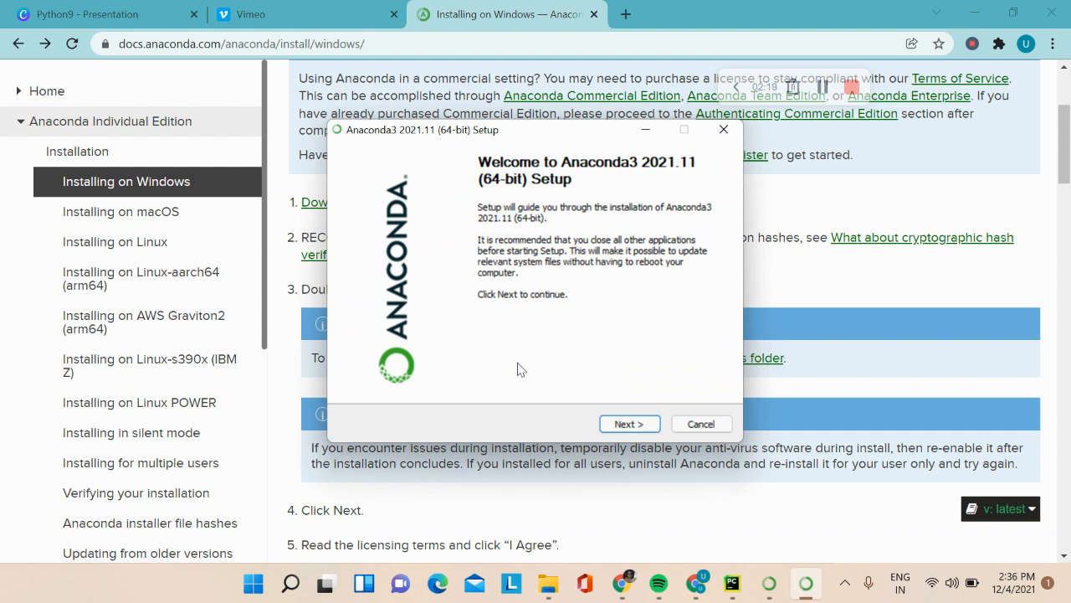
pyautogui.click(634, 427)
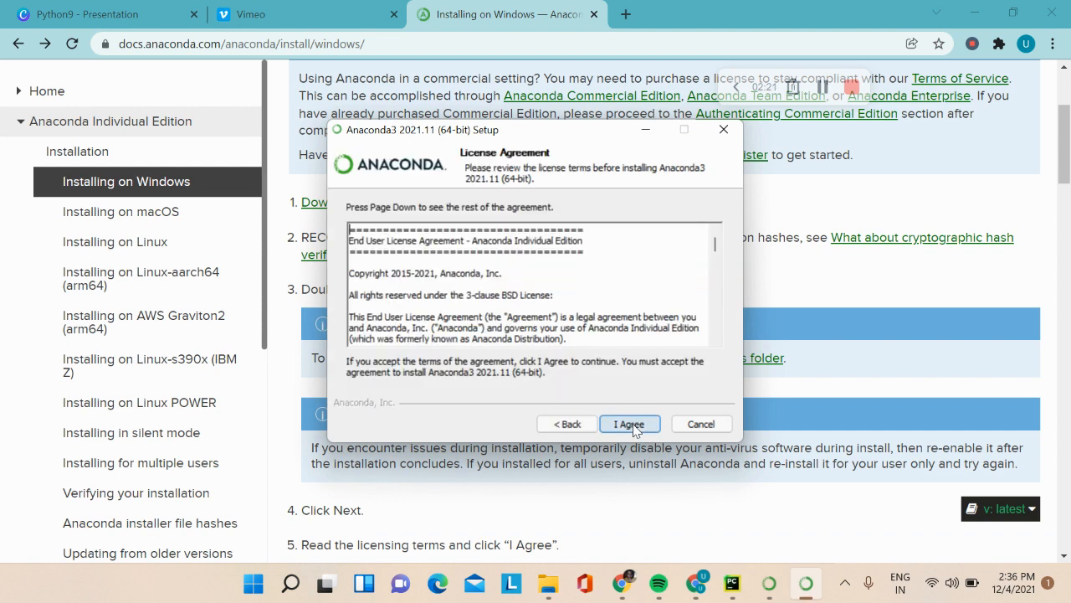
pyautogui.click(629, 424)
pyautogui.click(633, 424)
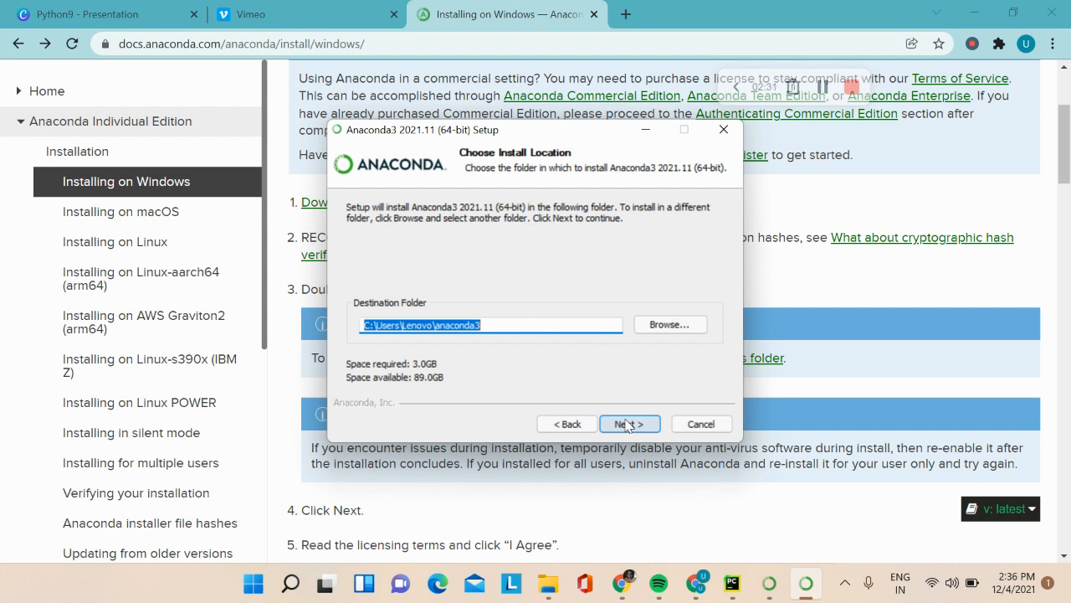
pyautogui.click(637, 130)
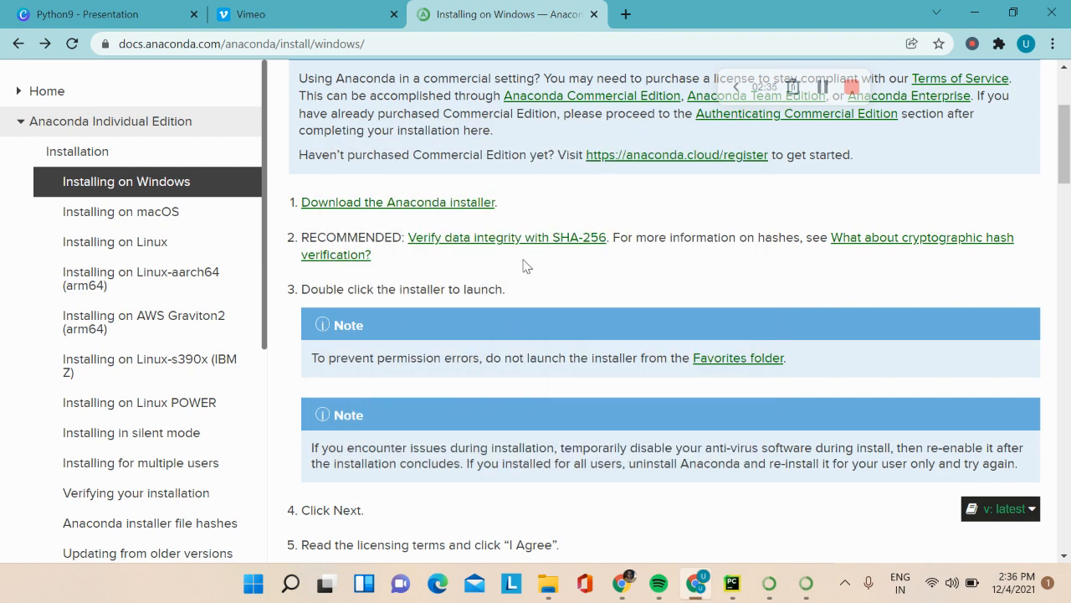
# Step: Read through the Windows installation instructions, covering the destination folder, the advanced PATH and default Python options, and verifying the installation
pyautogui.moveTo(1068, 127); pyautogui.dragTo(1068, 159)
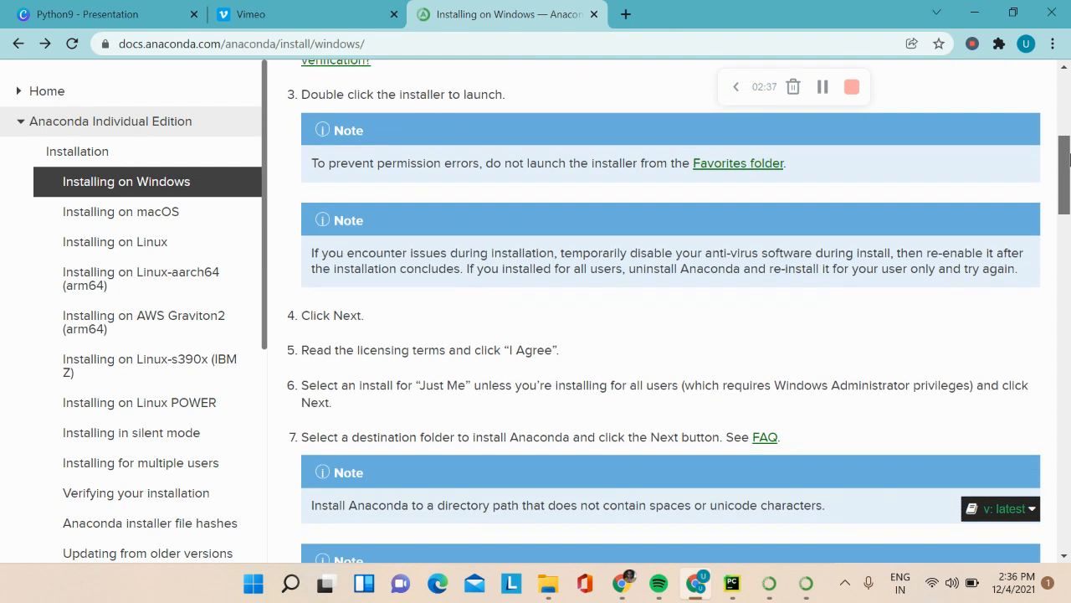
pyautogui.scroll(-3, 1068, 159)
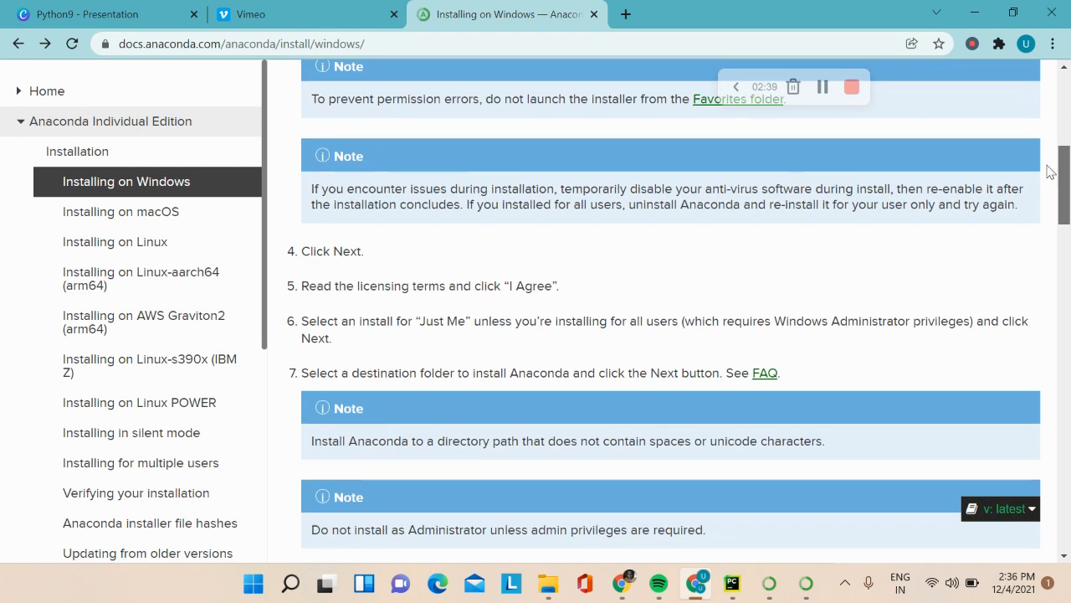
pyautogui.scroll(-1, 1046, 178)
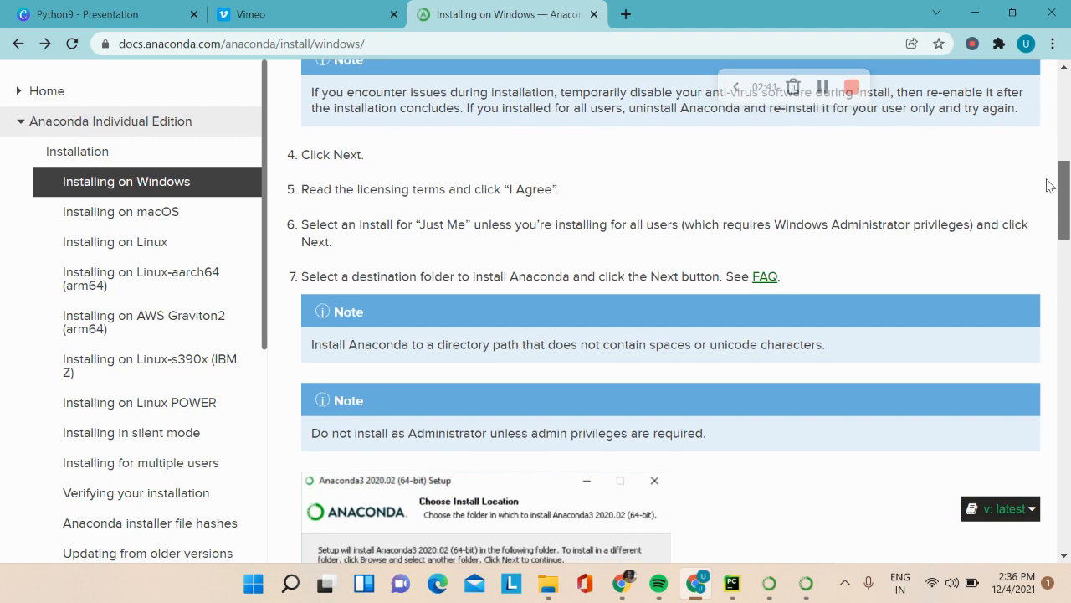
pyautogui.scroll(3, 1047, 182)
pyautogui.scroll(-5, 1042, 201)
pyautogui.scroll(-3, 1043, 226)
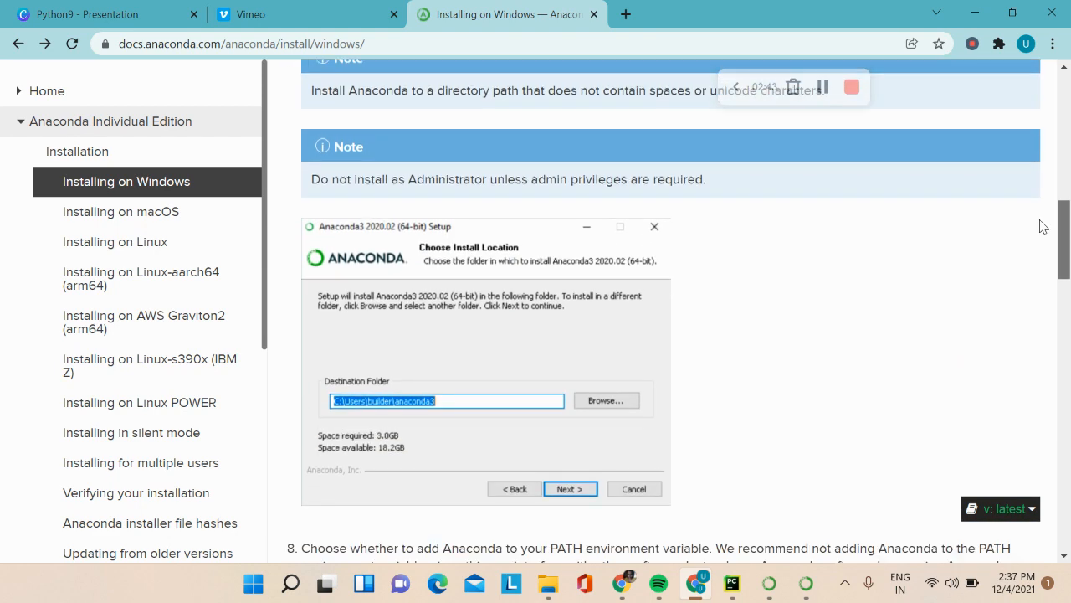
pyautogui.scroll(-3, 1046, 251)
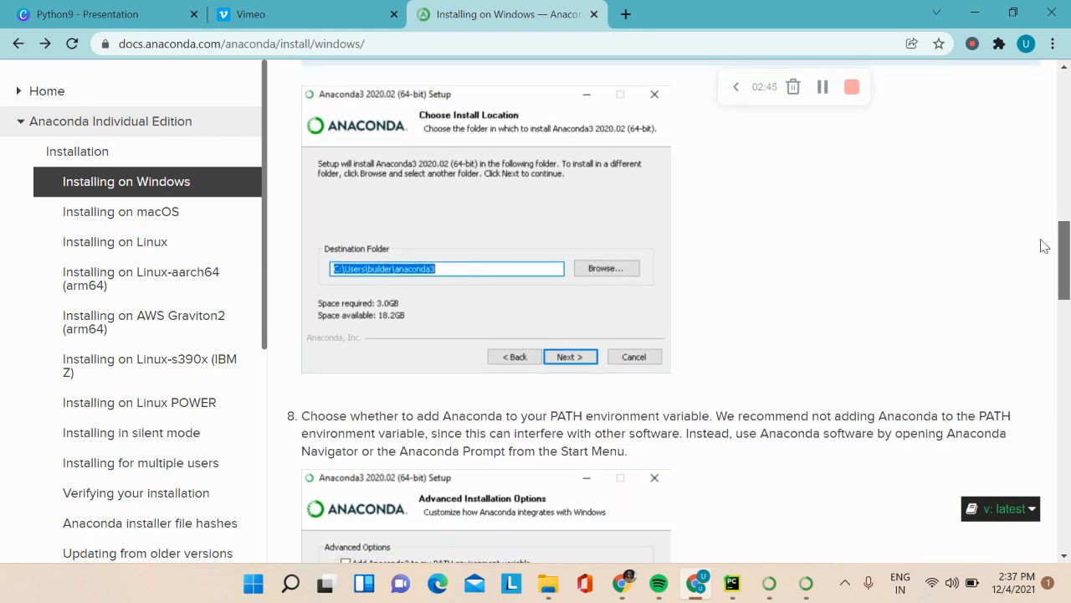
pyautogui.scroll(-1, 1051, 275)
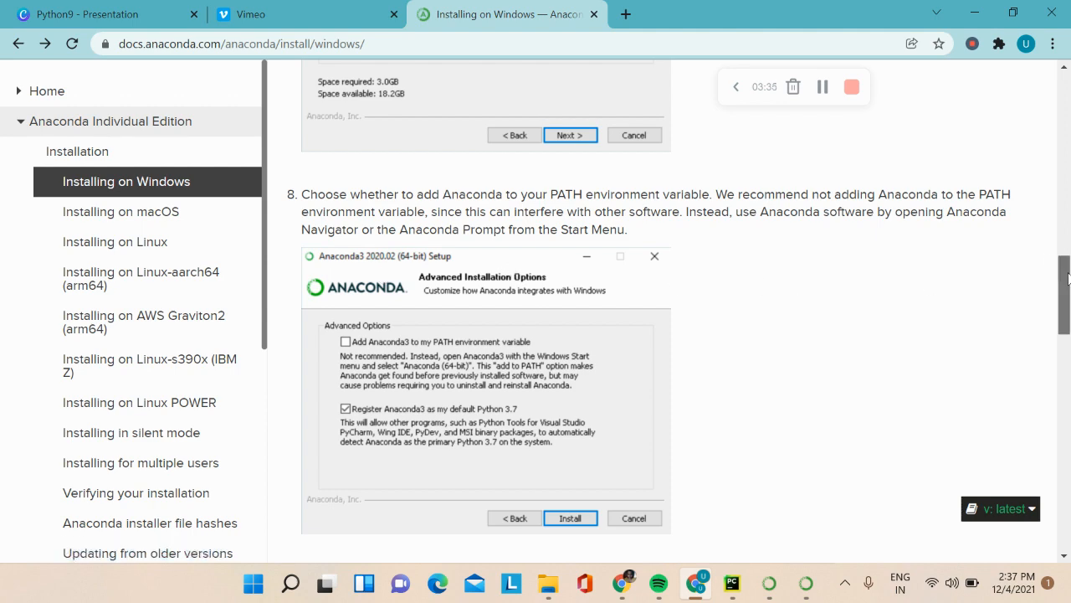
pyautogui.moveTo(1065, 279); pyautogui.dragTo(1068, 349)
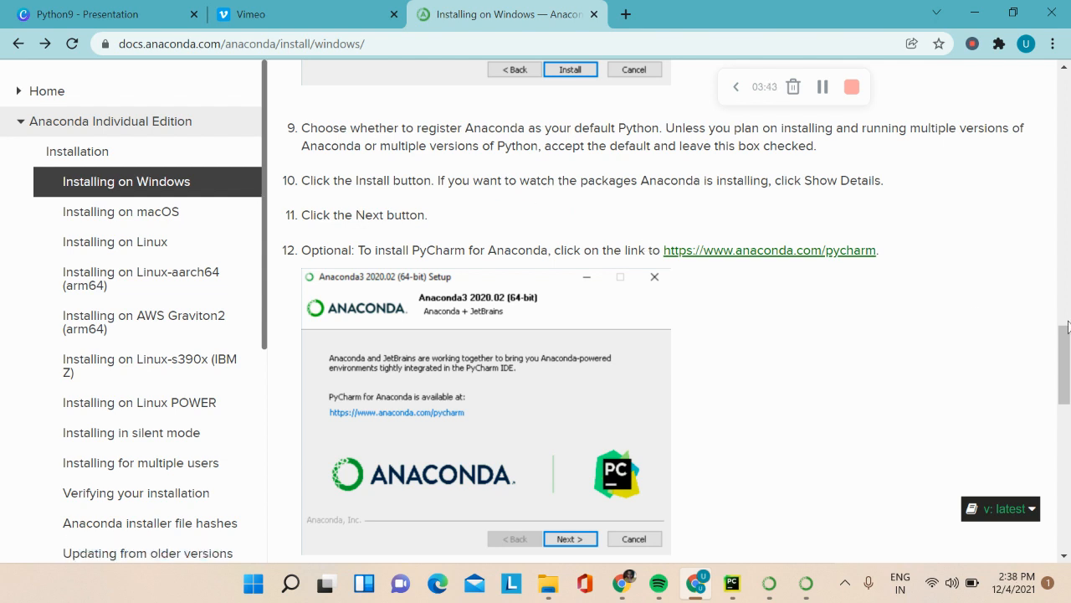
pyautogui.moveTo(1067, 340); pyautogui.dragTo(1068, 440)
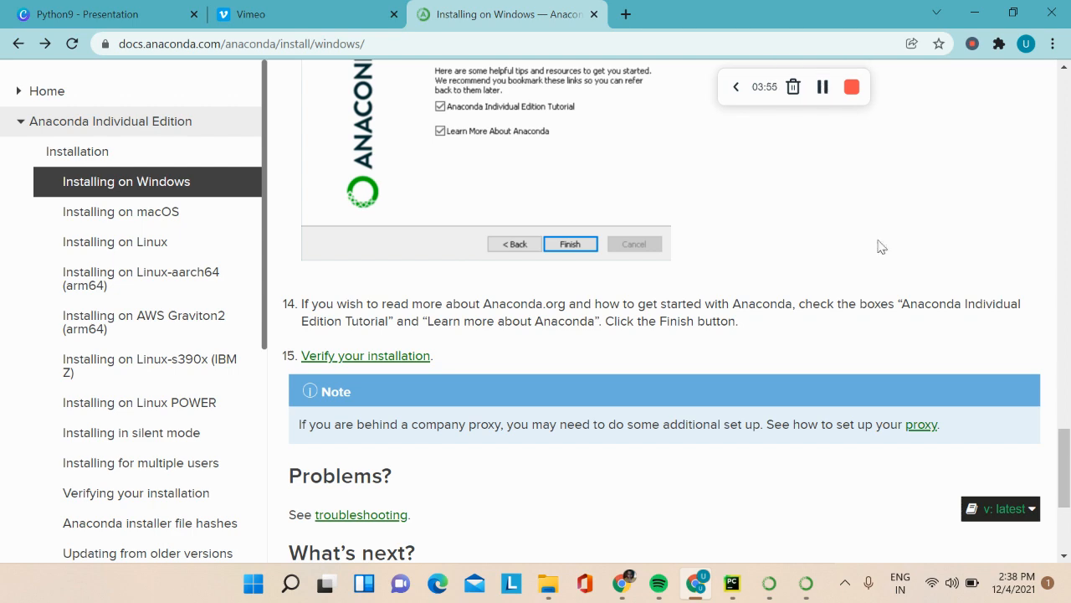
pyautogui.moveTo(1066, 432); pyautogui.dragTo(1066, 74)
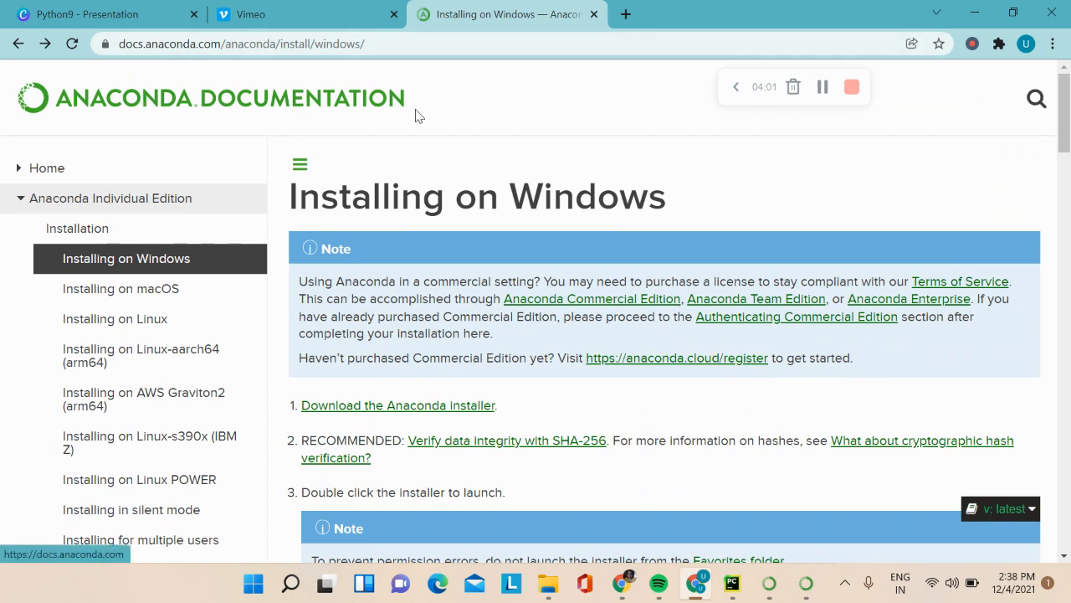
pyautogui.click(1070, 351)
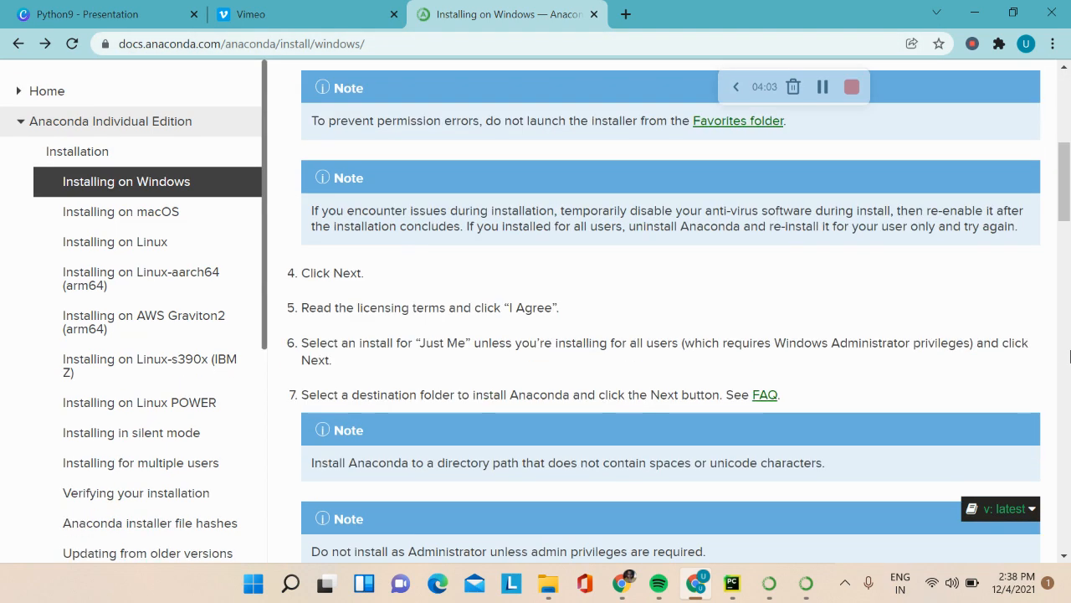
pyautogui.click(1070, 351)
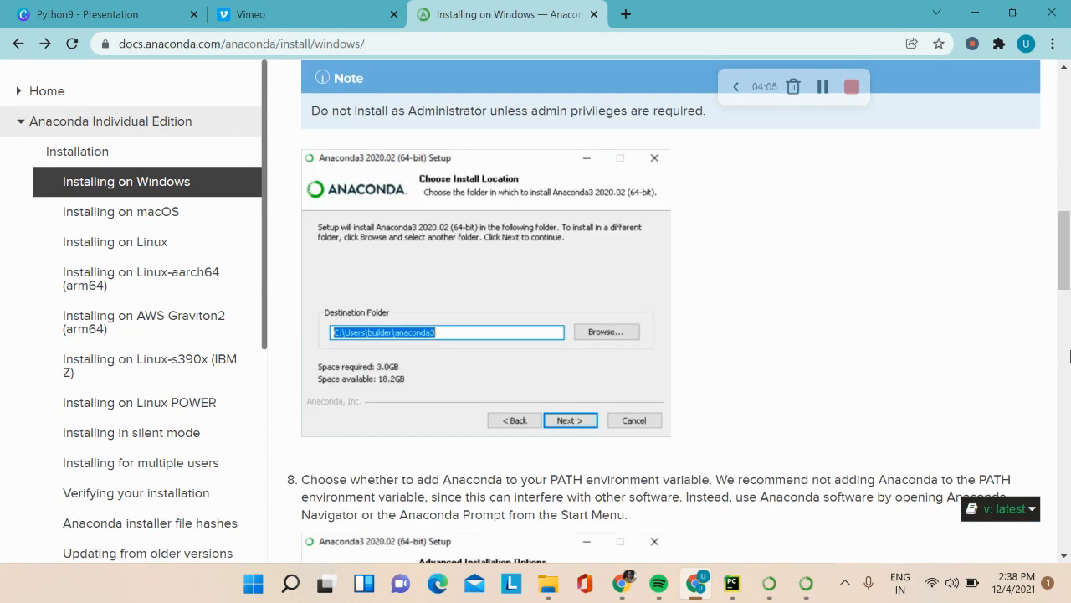
# Step: Open the macOS and Linux installation guides in turn and skim the Linux prerequisites and installation instructions
pyautogui.click(132, 221)
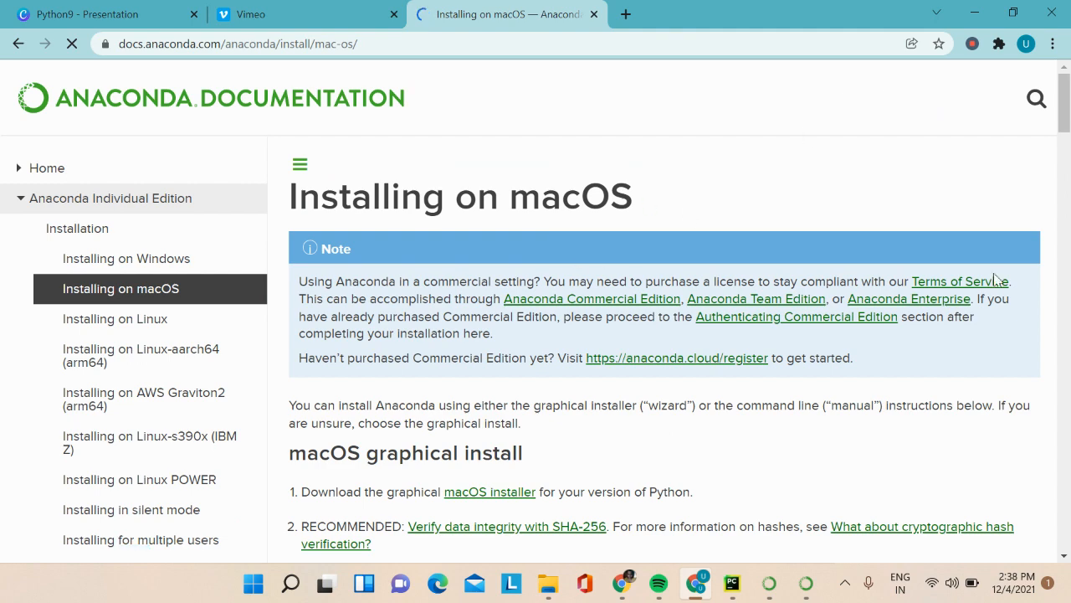
pyautogui.scroll(-5, 996, 279)
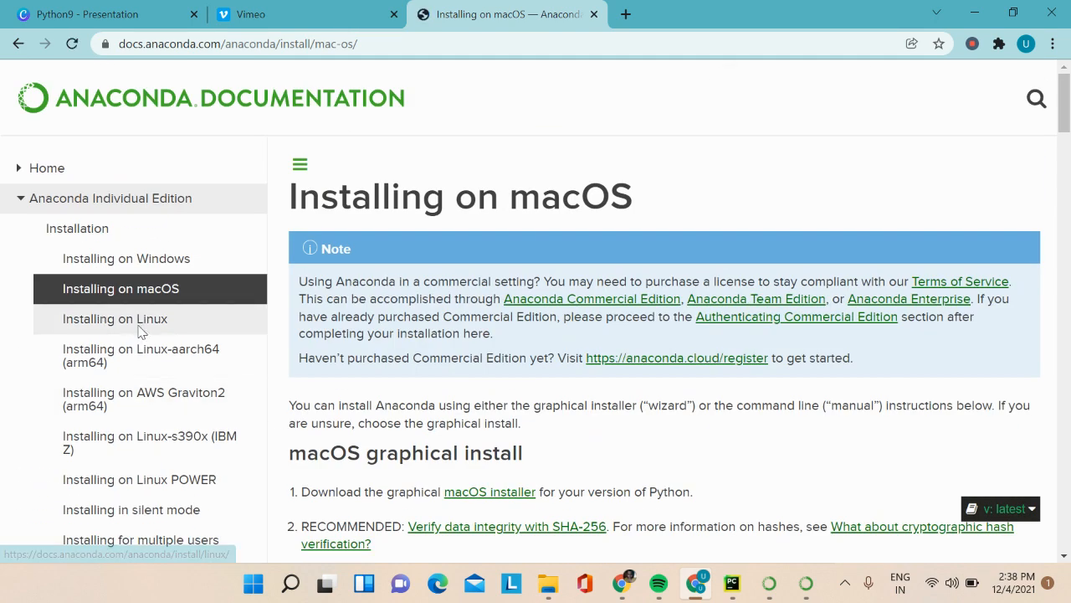
pyautogui.click(141, 328)
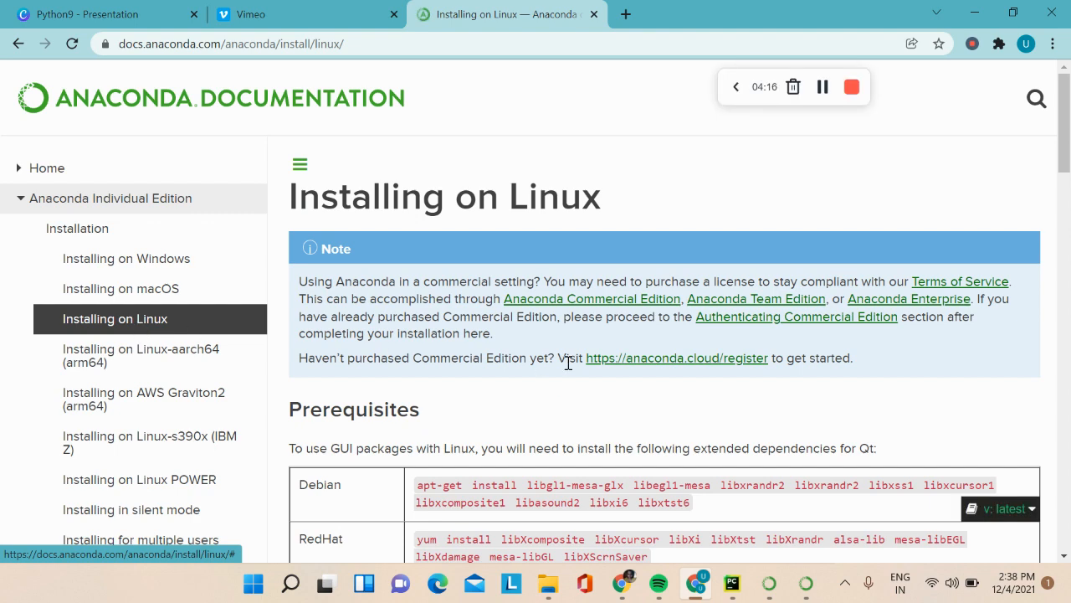
pyautogui.click(1069, 407)
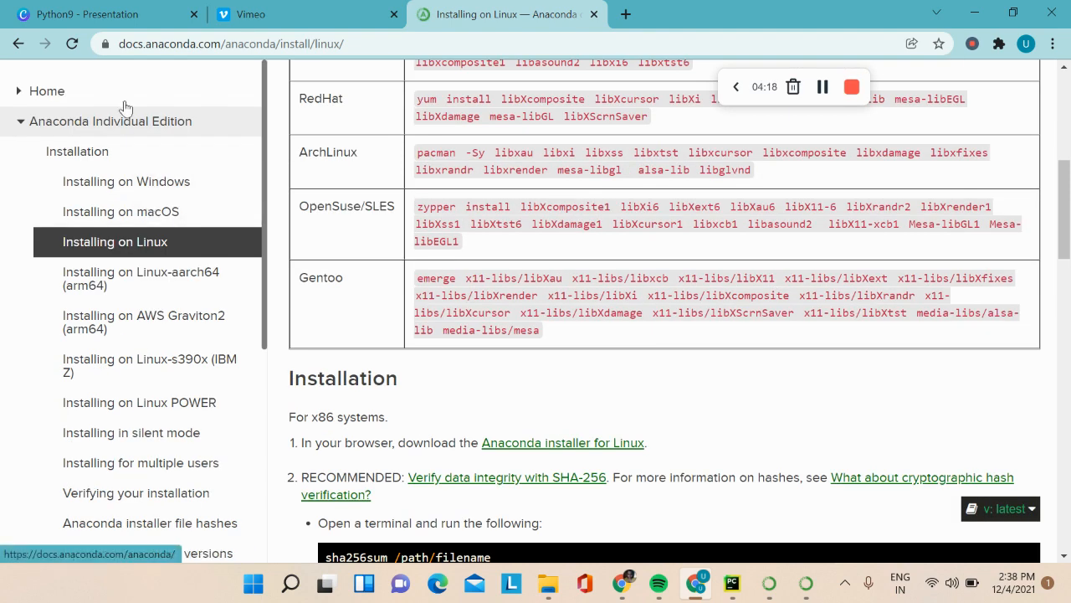
pyautogui.click(1070, 421)
pyautogui.click(1070, 422)
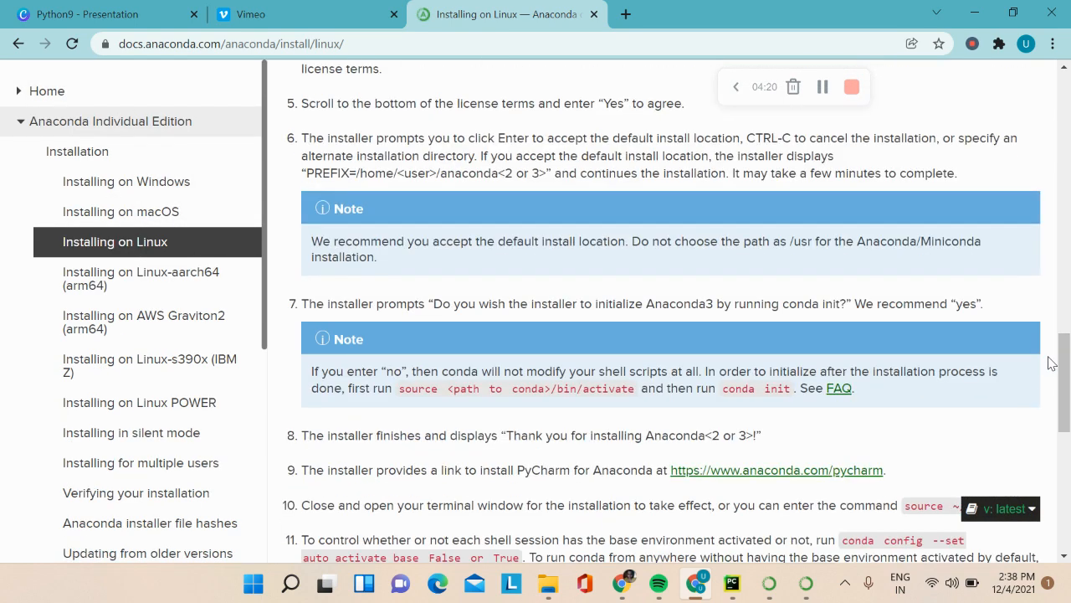
pyautogui.moveTo(1064, 366); pyautogui.dragTo(1056, 17)
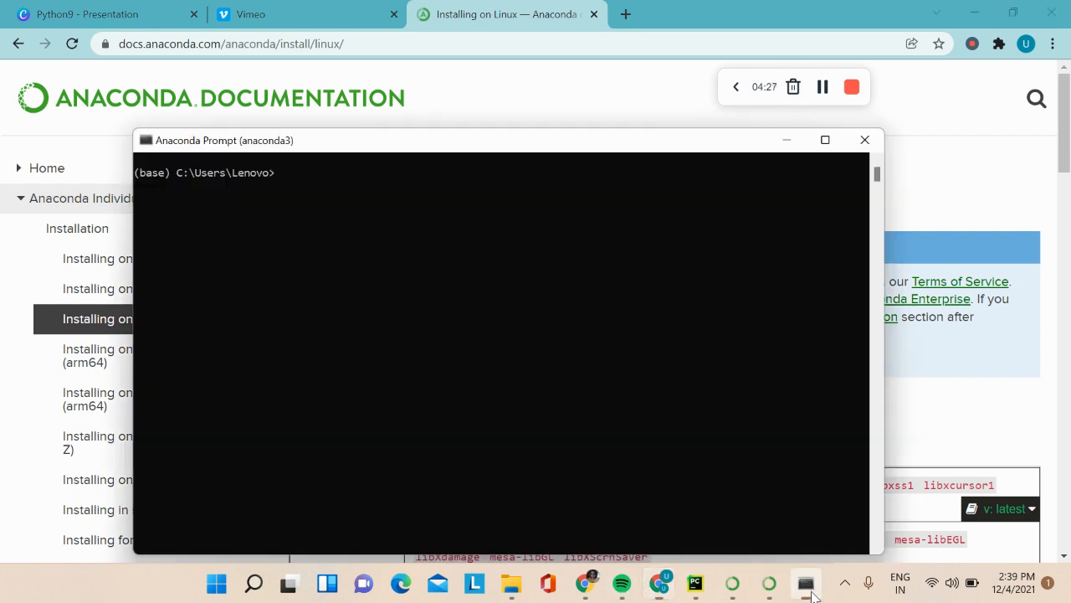
# Step: Close the open Anaconda Prompt window and launch Anaconda Prompt (anaconda3) again by searching the system for "ana"
pyautogui.click(807, 588)
pyautogui.click(865, 140)
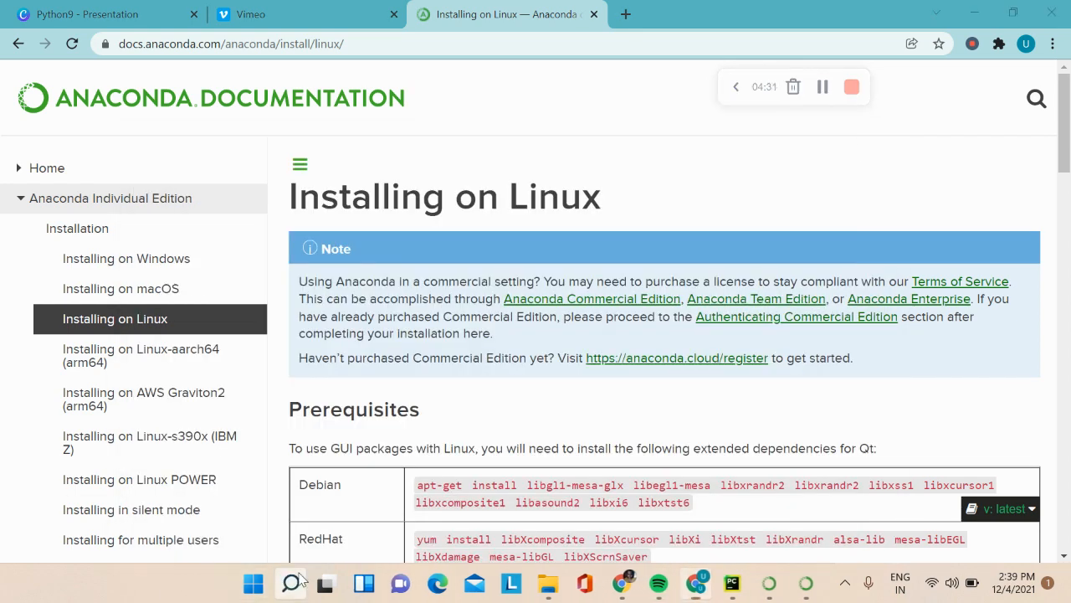
pyautogui.click(295, 580)
pyautogui.write('ana')
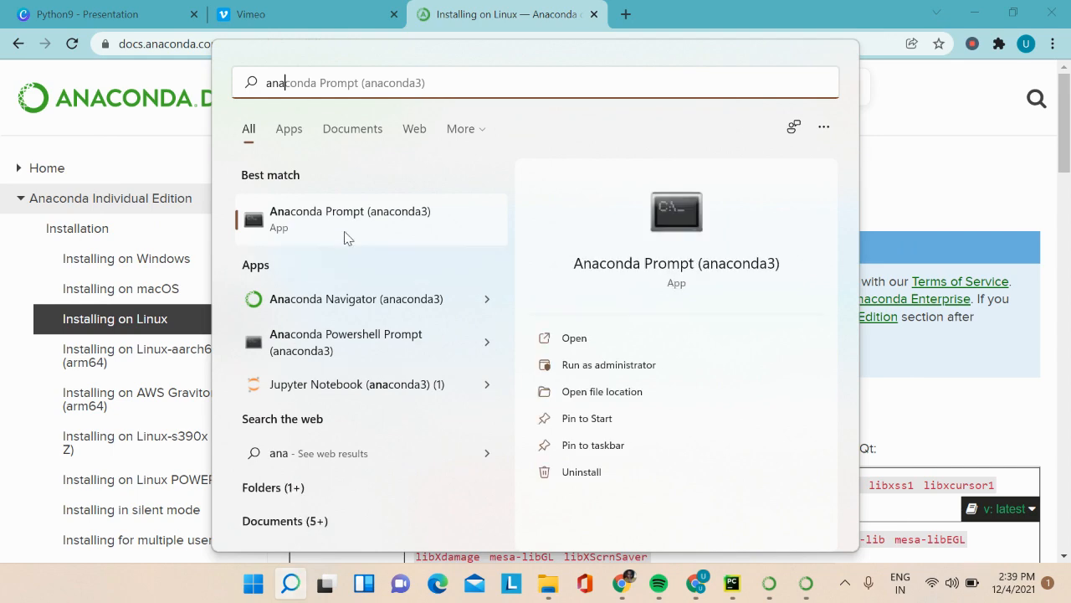
pyautogui.click(347, 238)
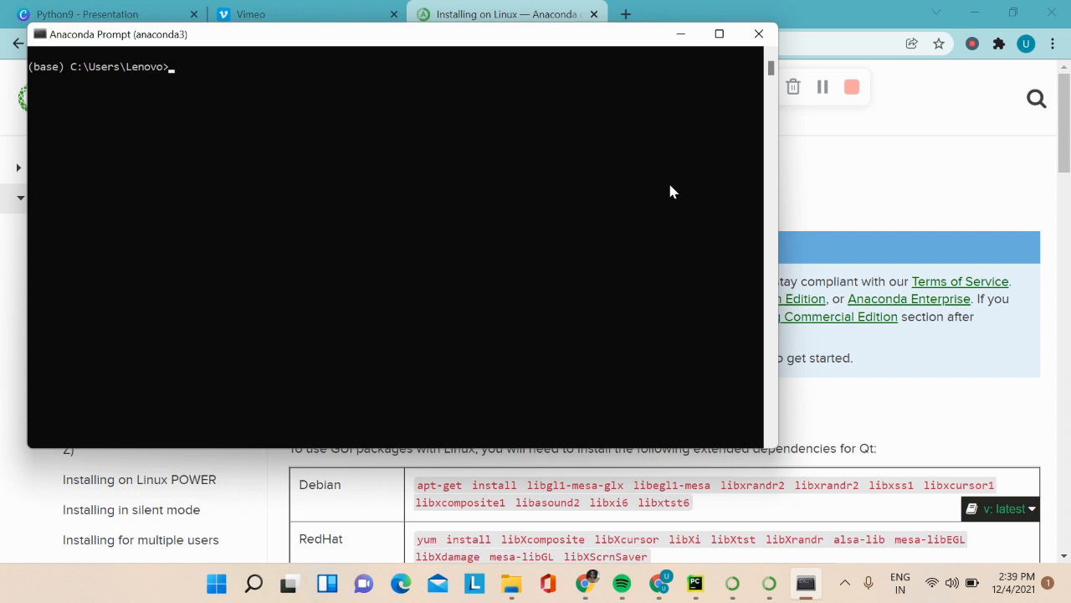
pyautogui.click(821, 88)
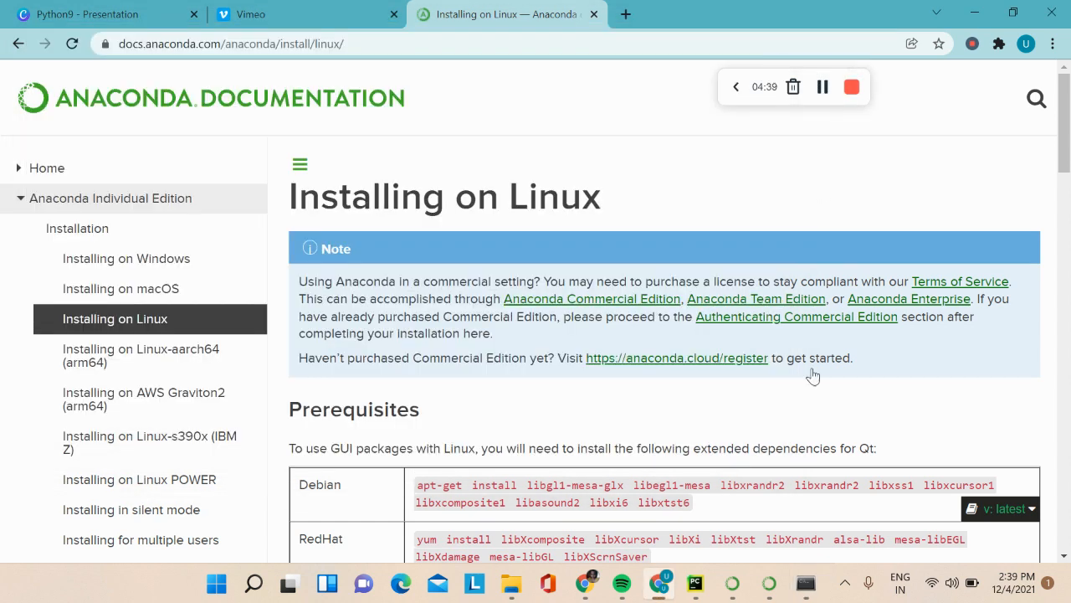
pyautogui.click(806, 584)
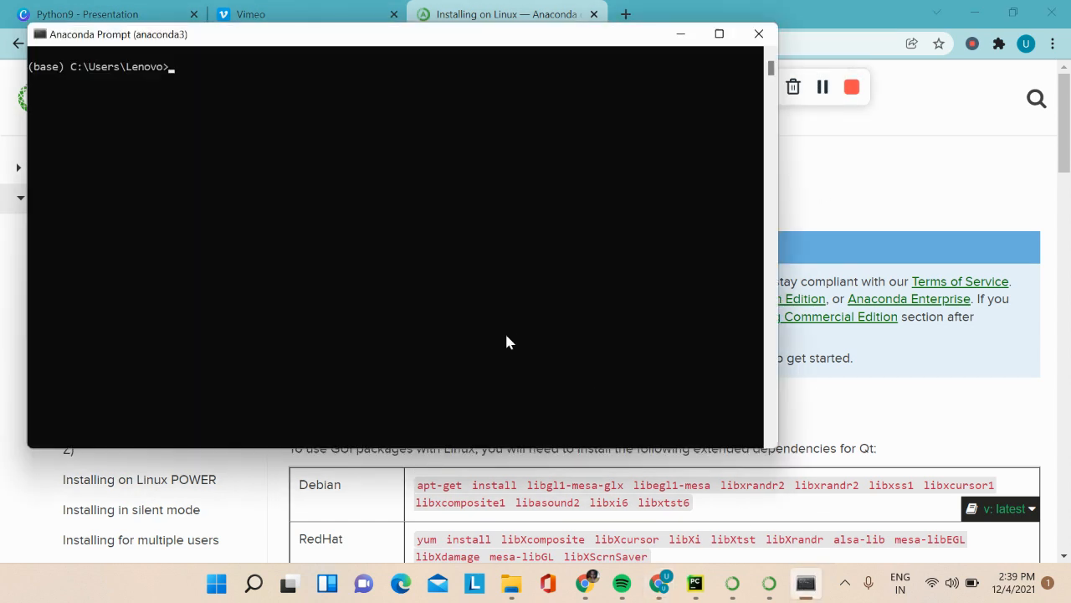
# Step: Check the installed Python version by running "python --version" in the Anaconda Prompt
pyautogui.write('python')
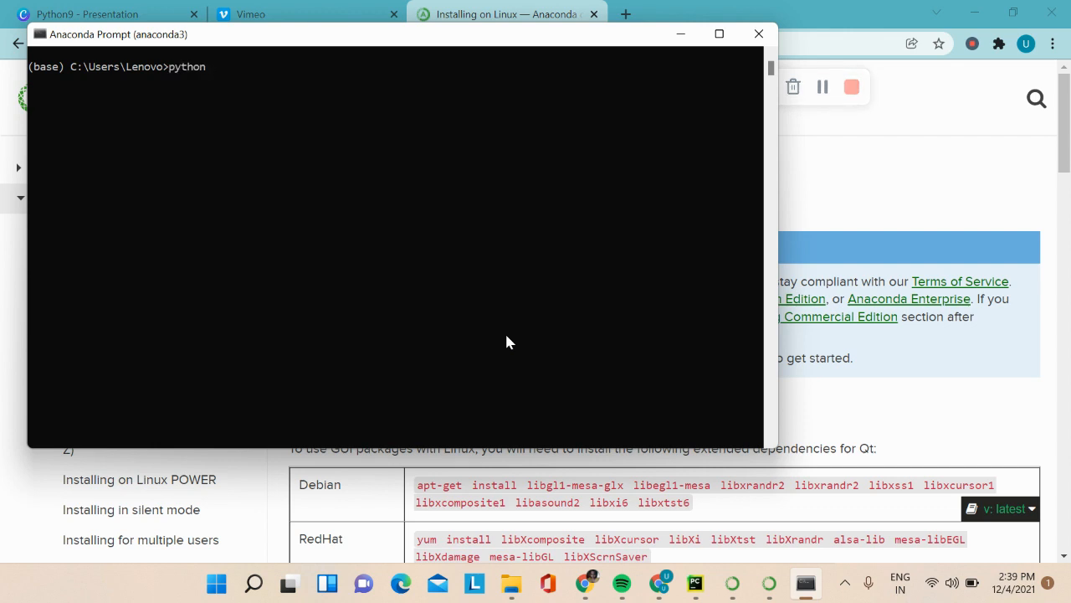
pyautogui.write(' --version')
pyautogui.press('Return')
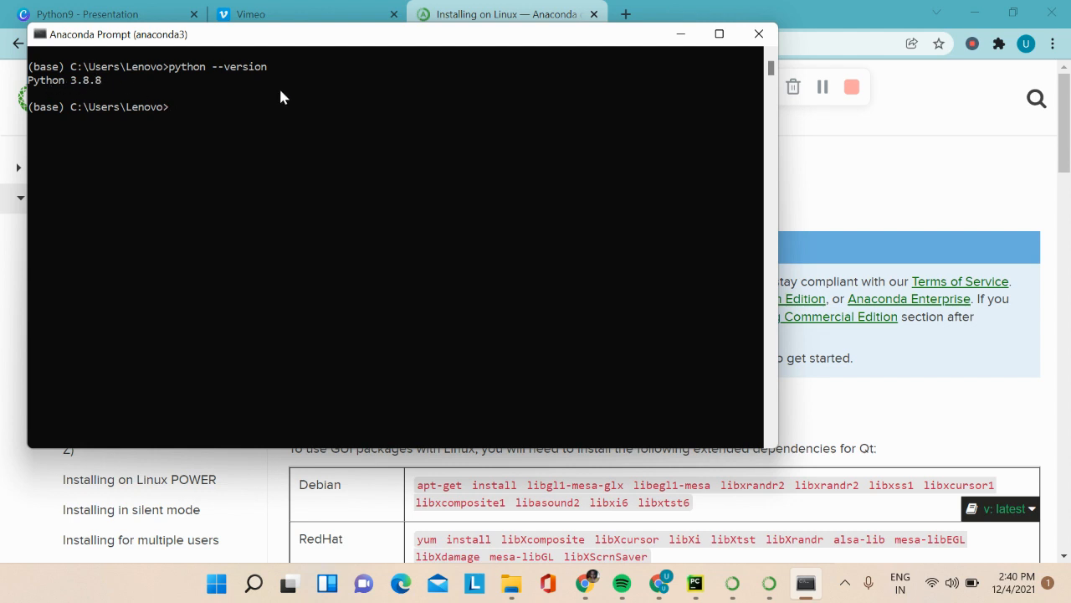
# Step: Run "conda info" in the Anaconda Prompt and examine the conda version line in its output
pyautogui.click(682, 33)
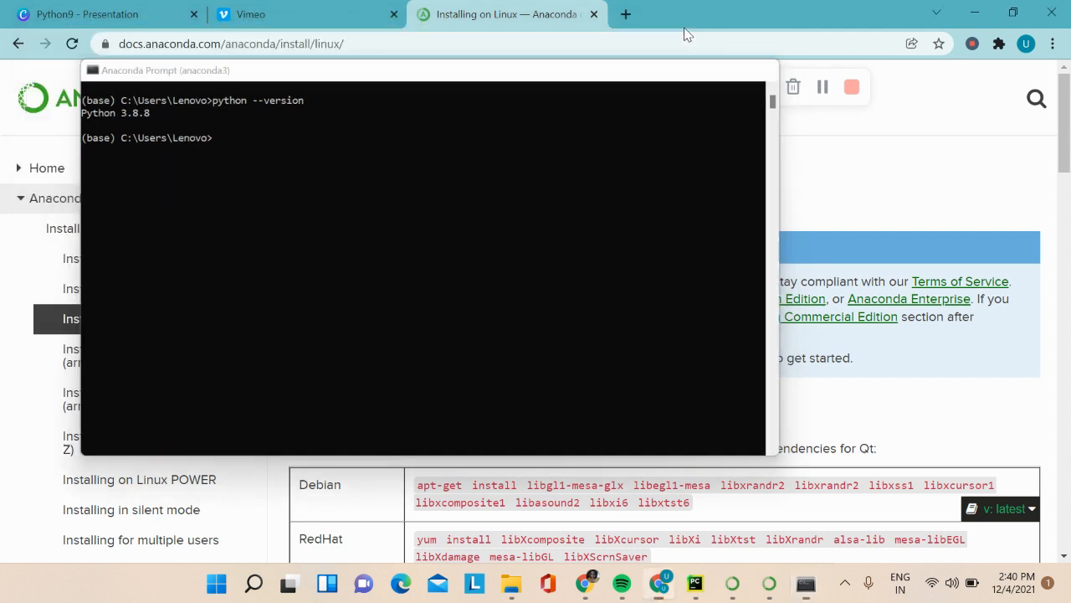
pyautogui.click(816, 590)
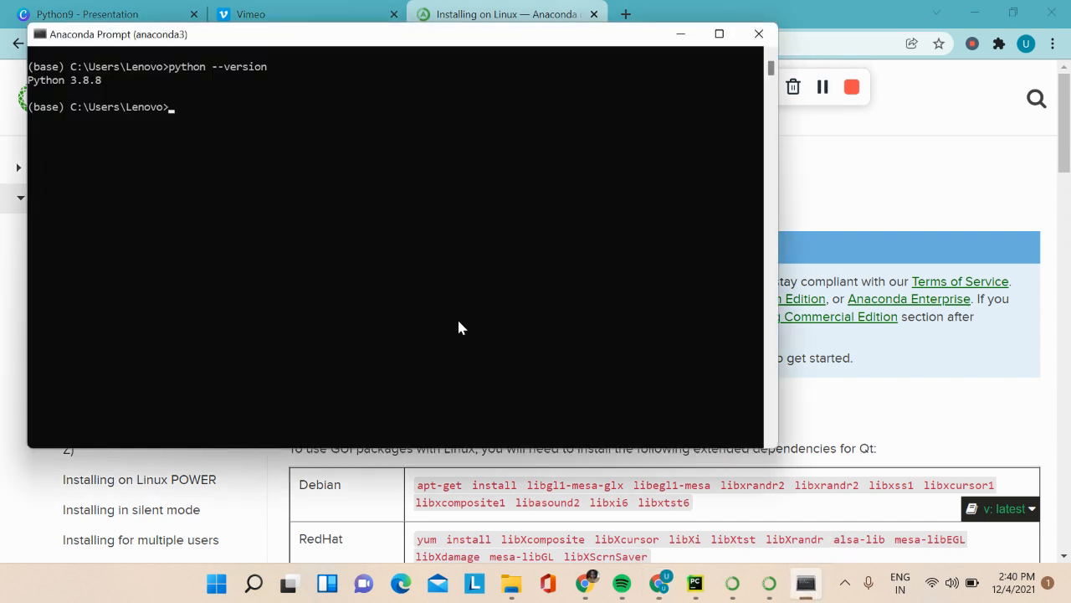
pyautogui.write('cond')
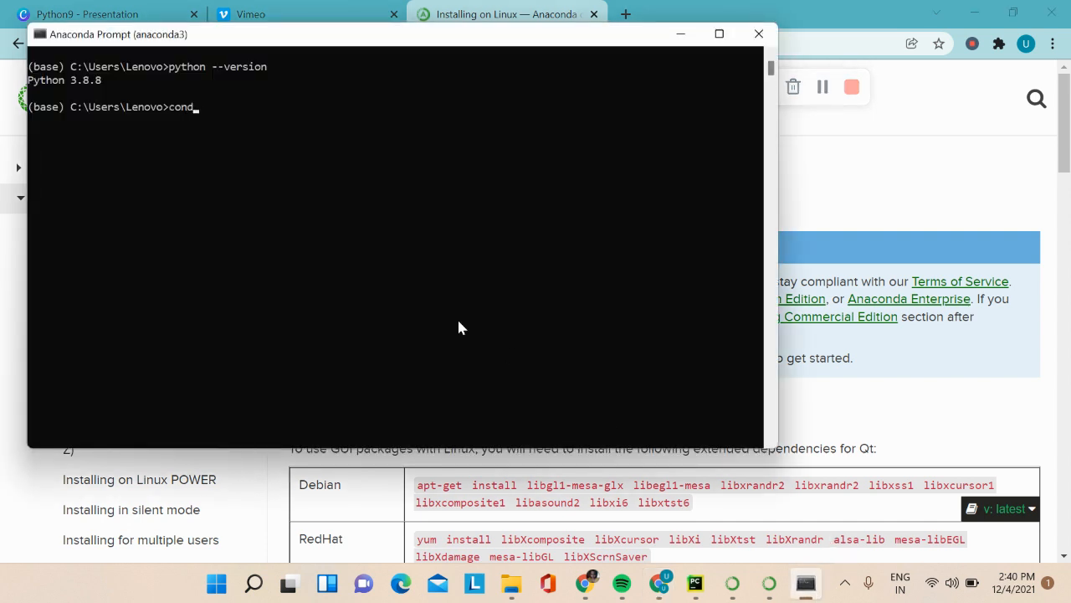
pyautogui.write('a info')
pyautogui.press('Return')
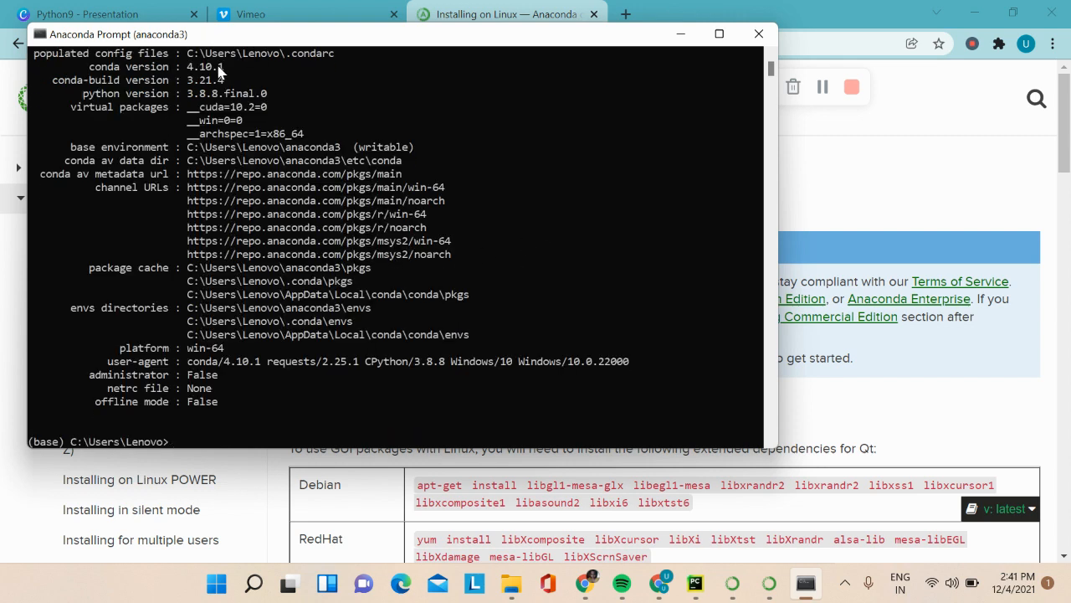
pyautogui.moveTo(221, 67); pyautogui.dragTo(88, 75)
pyautogui.click(91, 69)
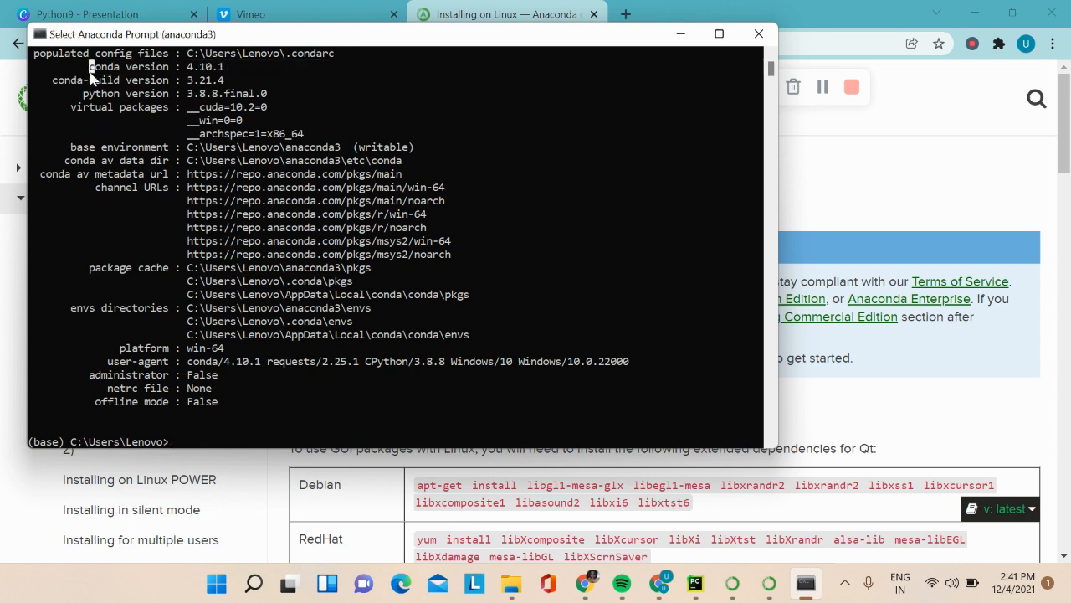
# Step: Try to install NumPy by running "install numpy" in the Anaconda Prompt
pyautogui.click(240, 441)
pyautogui.click(190, 442)
pyautogui.click(172, 442)
pyautogui.click(806, 584)
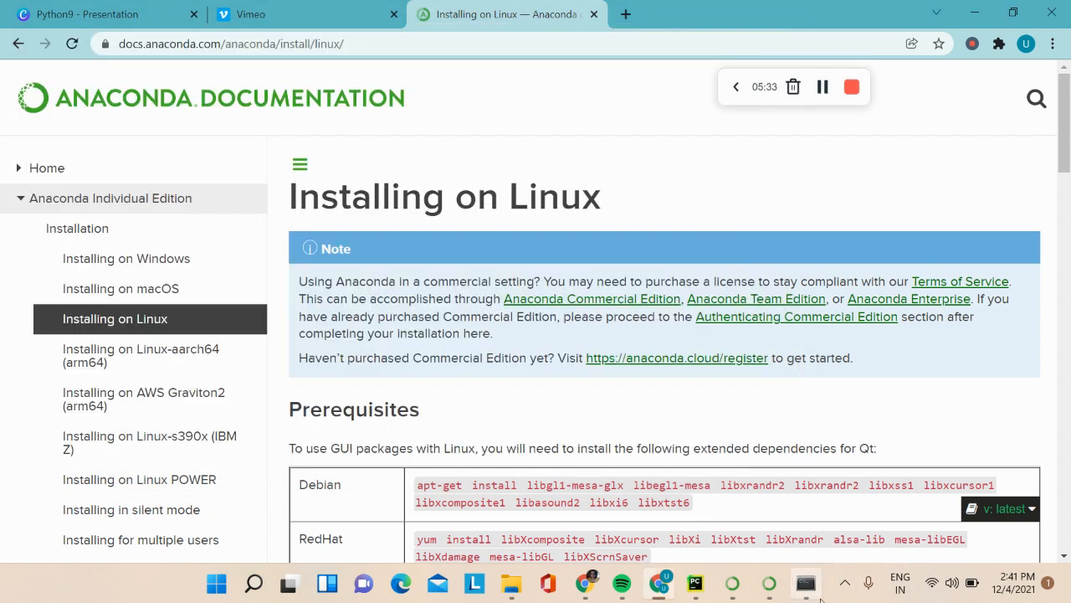
pyautogui.click(808, 585)
pyautogui.write('ins')
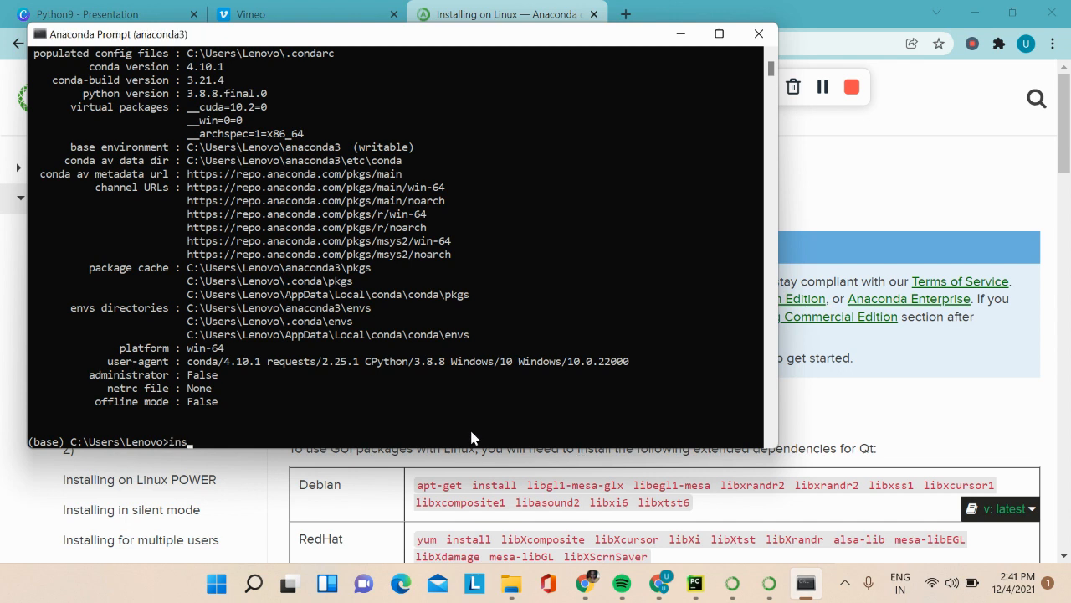
pyautogui.write('tall num')
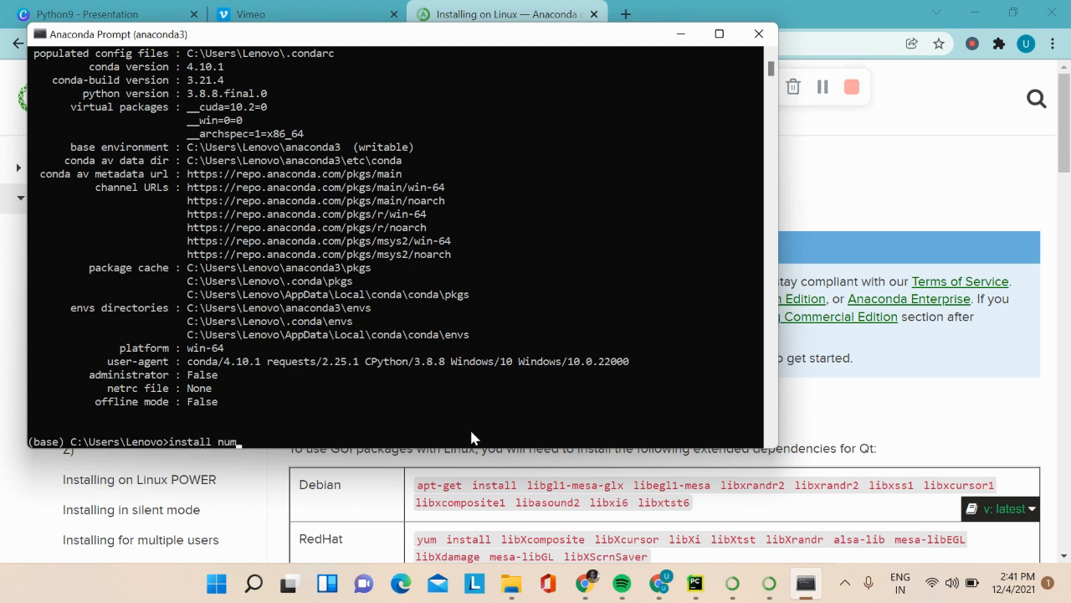
pyautogui.write('py')
pyautogui.press('Return')
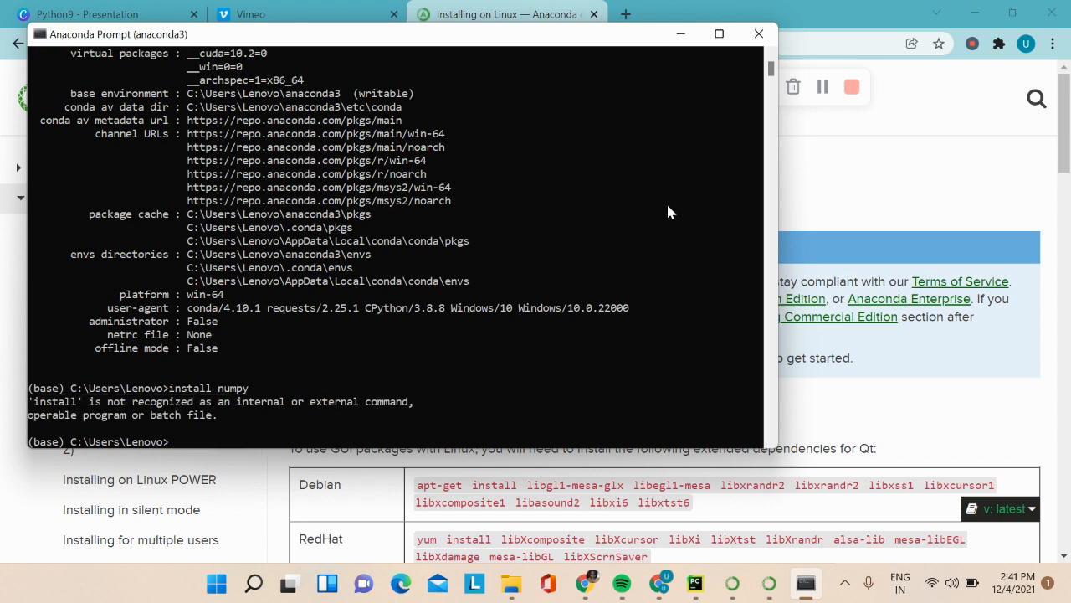
# Step: Launch Jupyter Notebook by running "jupyter notebook" in the Anaconda Prompt
pyautogui.click(824, 89)
pyautogui.click(806, 583)
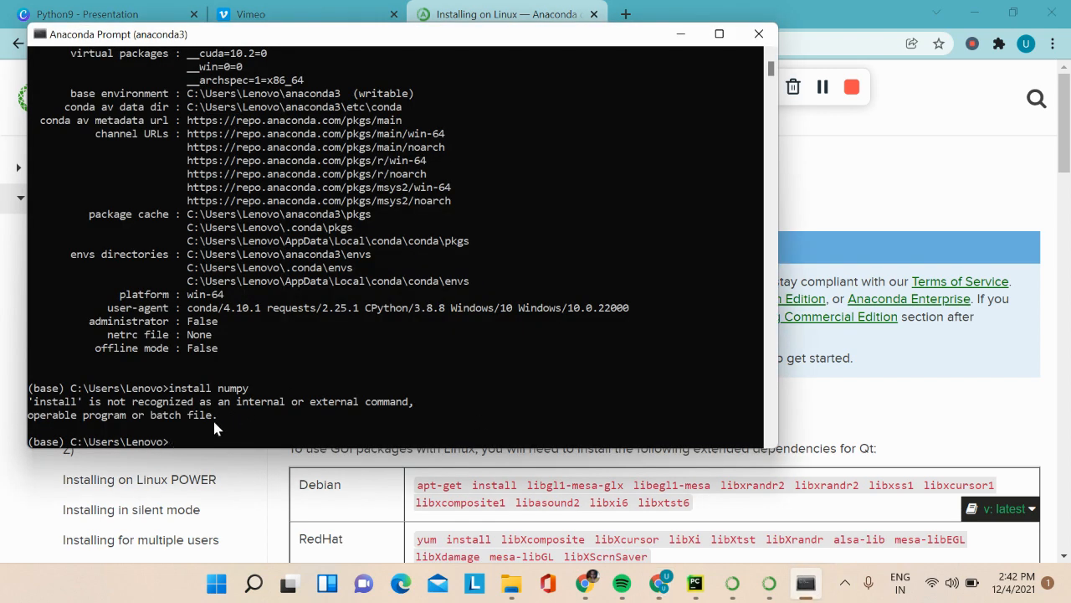
pyautogui.moveTo(215, 390); pyautogui.dragTo(169, 390)
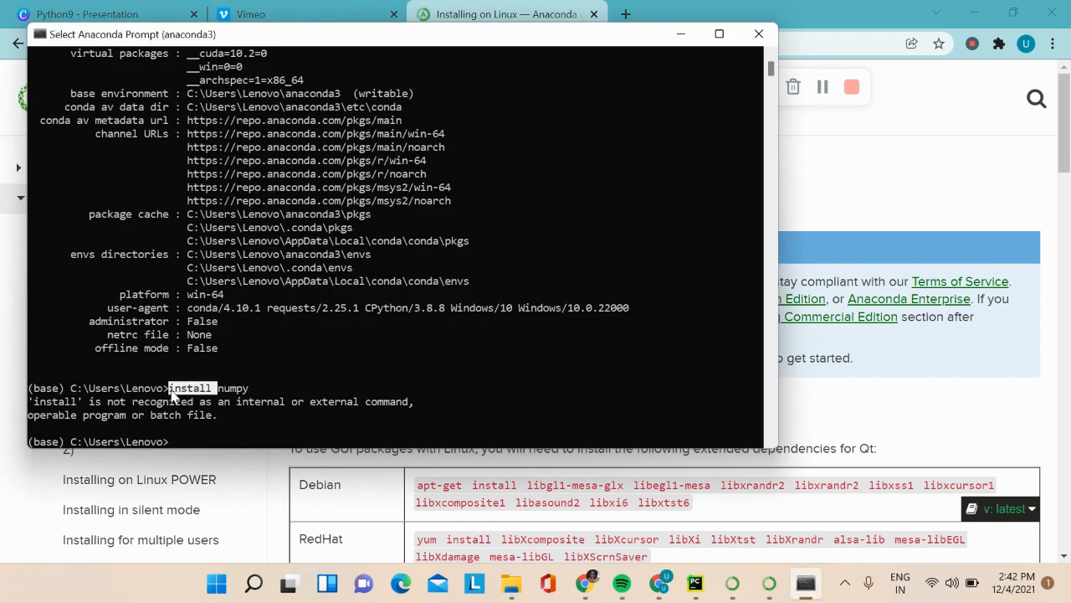
pyautogui.click(171, 442)
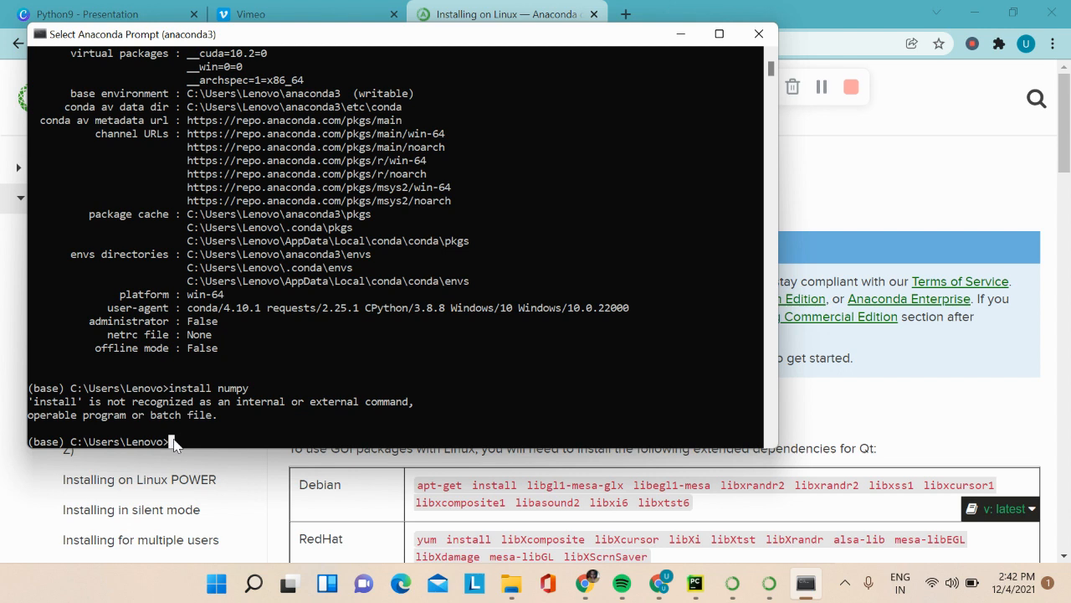
pyautogui.write('jupyte')
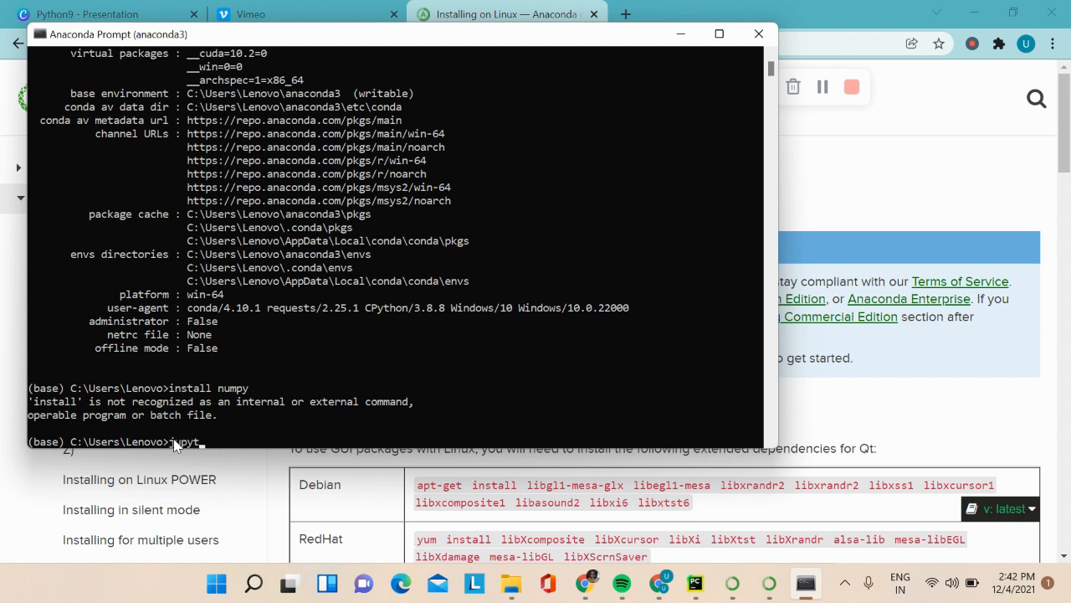
pyautogui.write('r notebook')
pyautogui.press('Return')
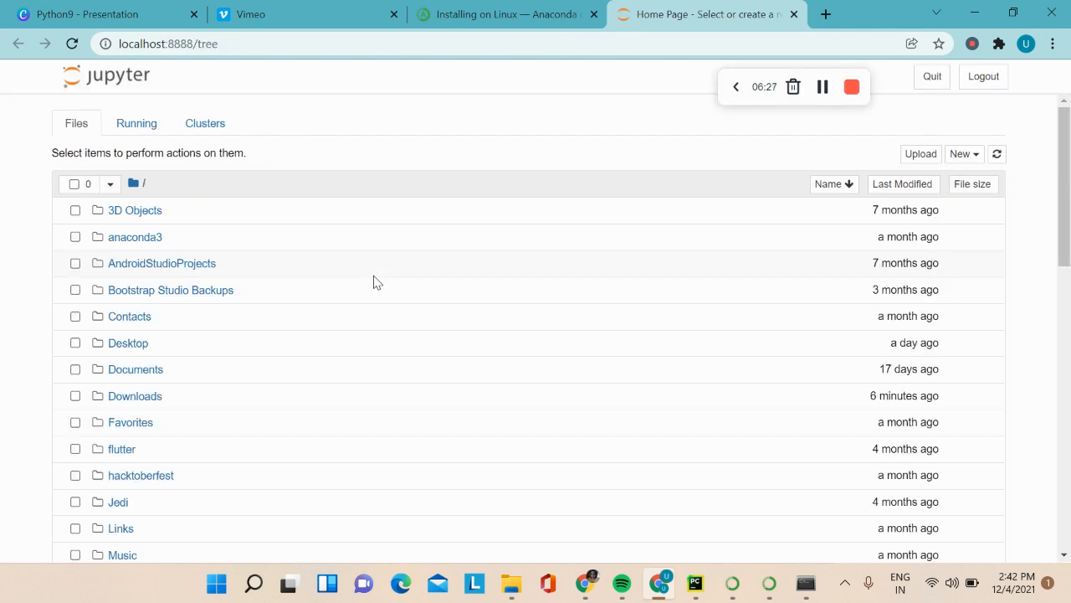
# Step: Create two new folders in the root directory of the Jupyter file browser
pyautogui.moveTo(1068, 177); pyautogui.dragTo(1007, 76)
pyautogui.click(960, 156)
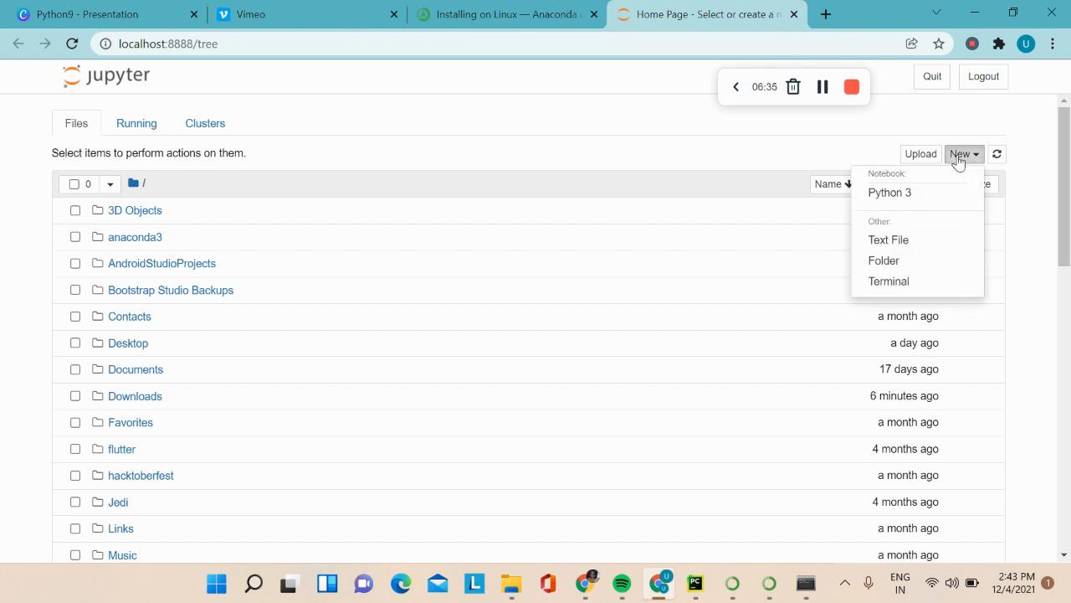
pyautogui.click(909, 263)
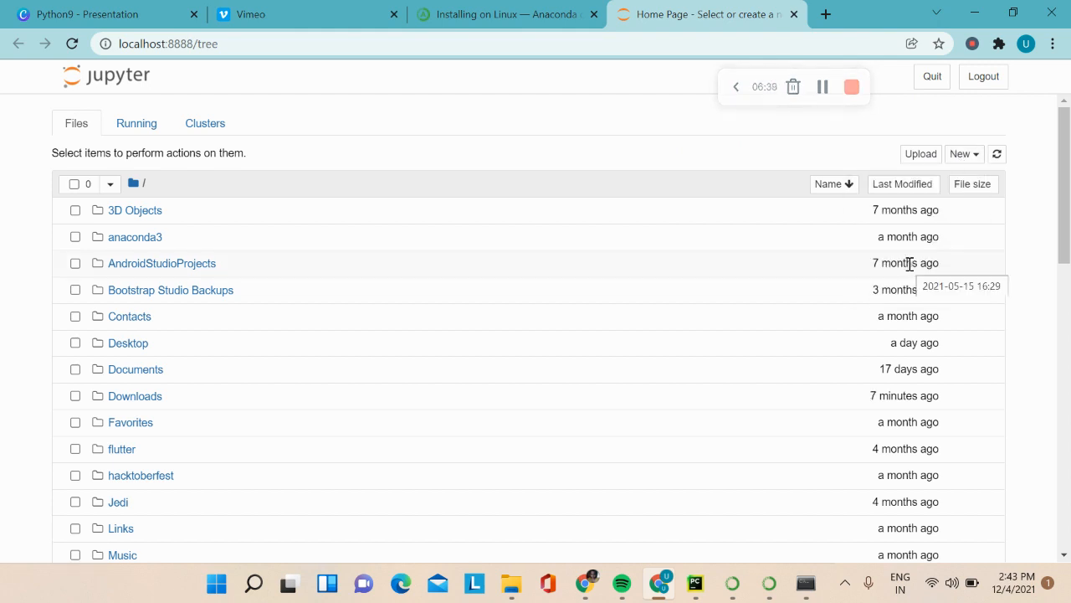
pyautogui.moveTo(1066, 134); pyautogui.dragTo(1069, 481)
pyautogui.scroll(15, 1012, 234)
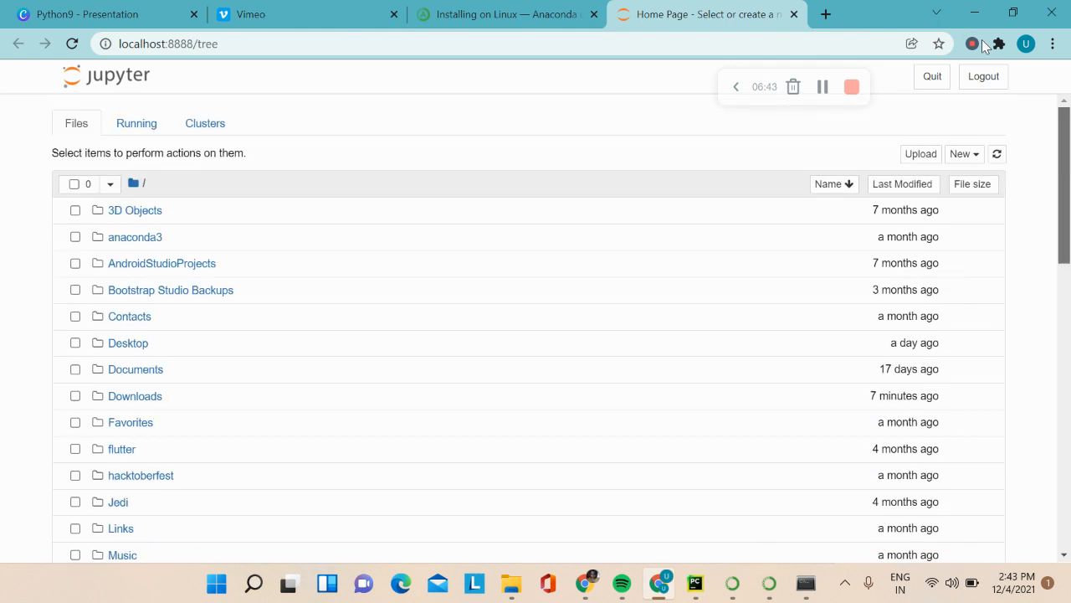
pyautogui.click(959, 154)
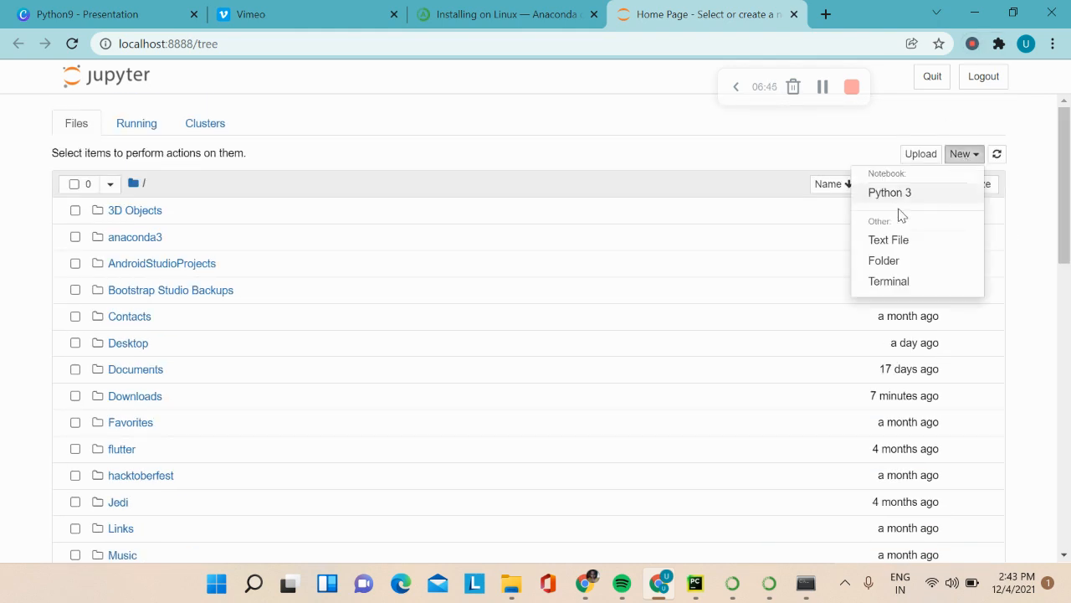
pyautogui.click(880, 261)
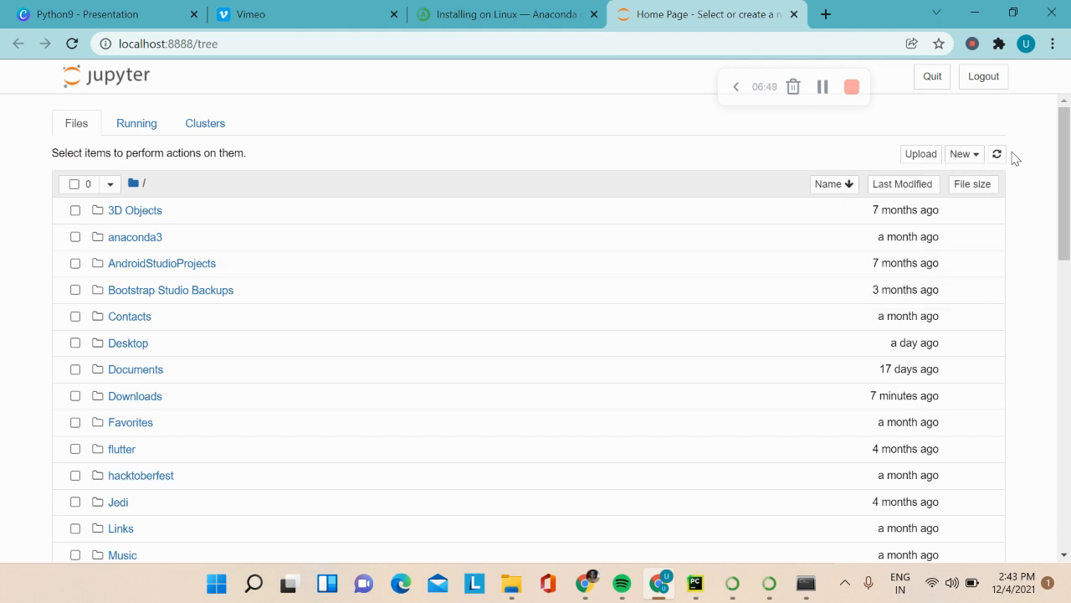
# Step: Create a new Python 3 notebook and run print("Hello World") in its first cell
pyautogui.click(961, 156)
pyautogui.click(912, 204)
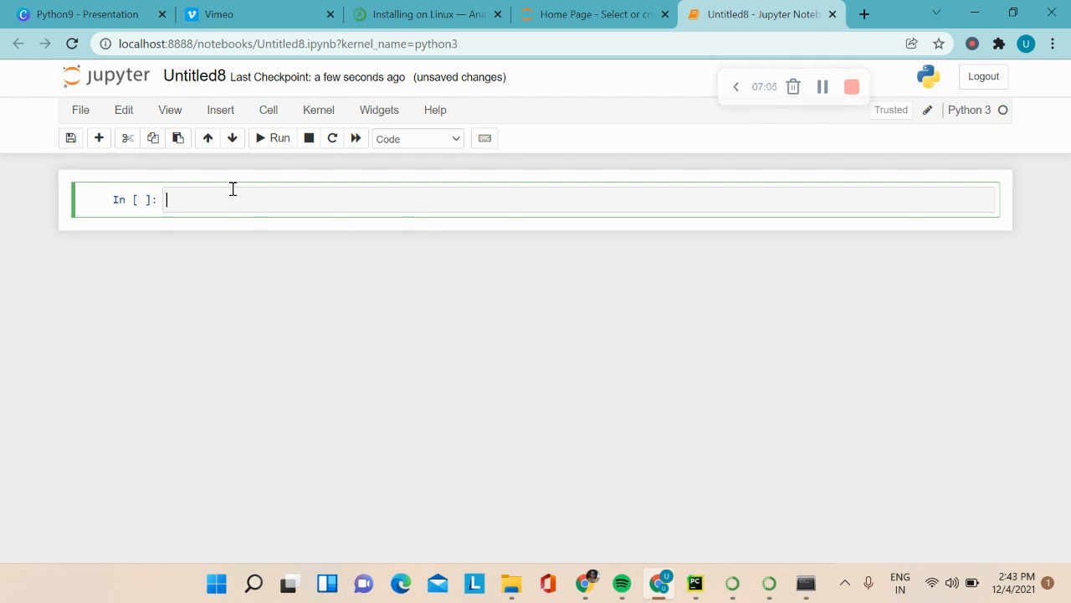
pyautogui.write('print("Hello World')
pyautogui.click(97, 205)
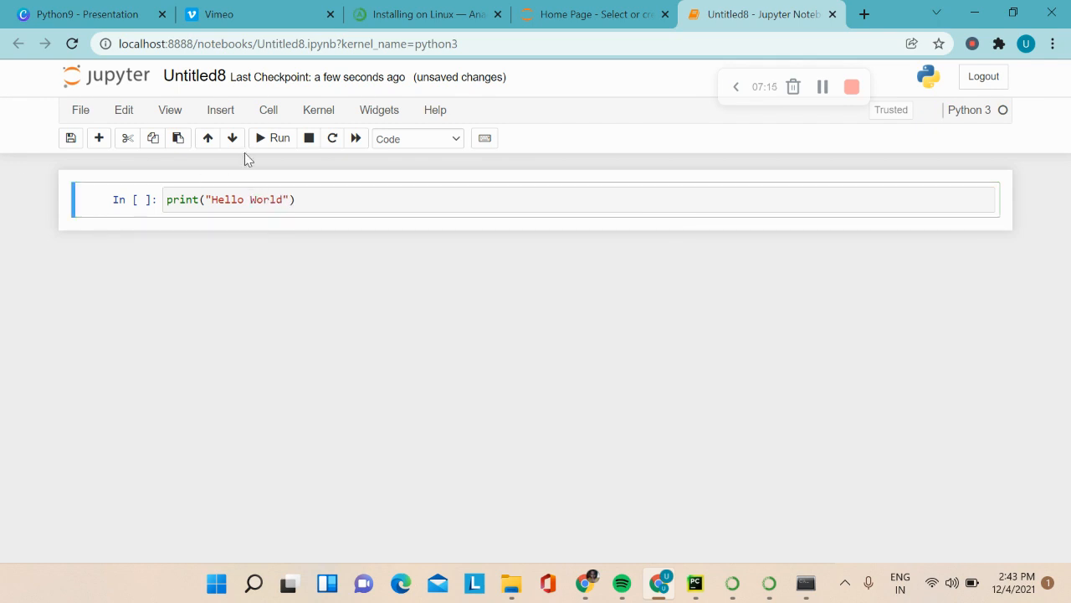
pyautogui.click(262, 140)
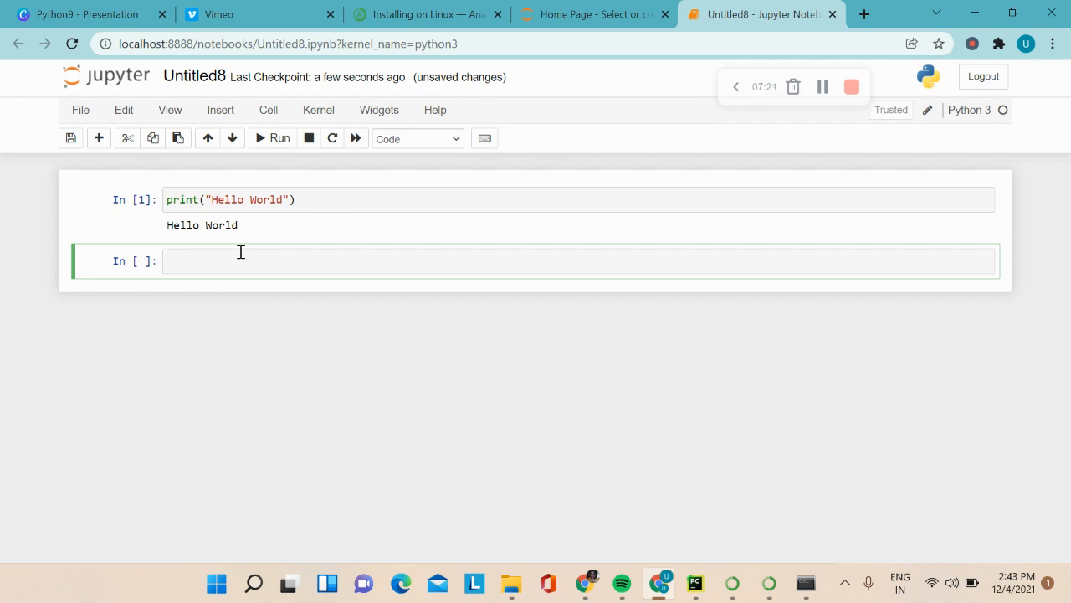
# Step: Enter x=12, y=21, z=x-y and print(z) on separate lines in the second cell and run it
pyautogui.write('x=12')
pyautogui.press('Return')
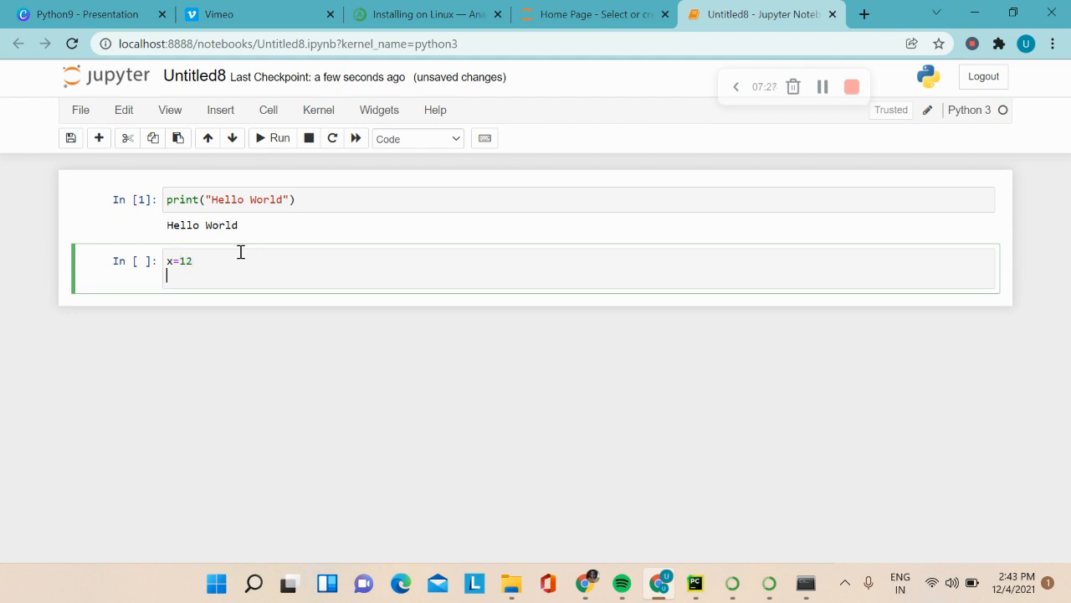
pyautogui.write('y=21')
pyautogui.press('Return')
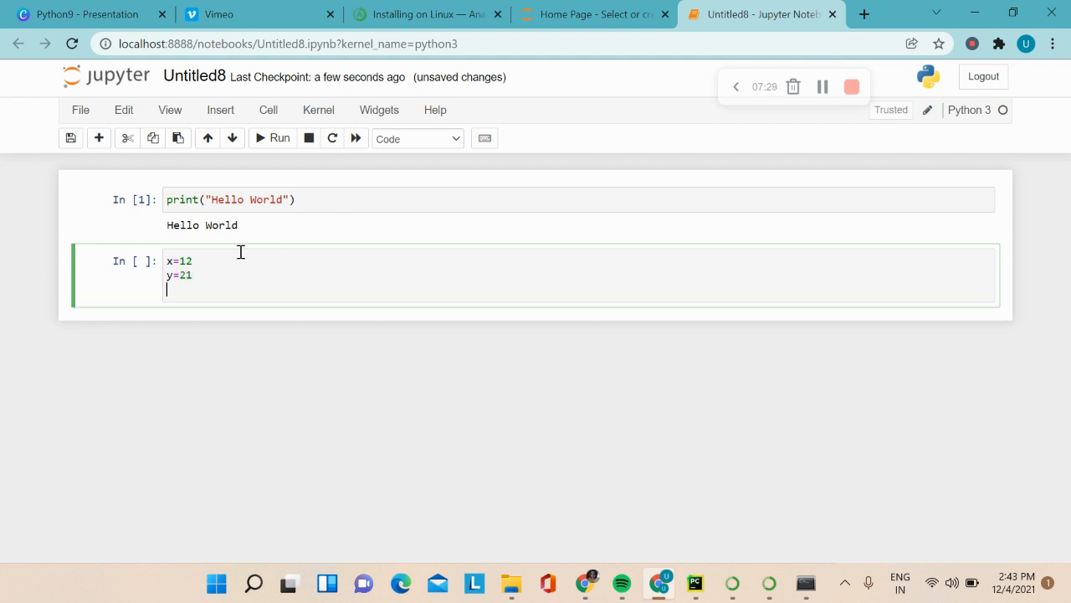
pyautogui.write('z=x-y')
pyautogui.press('Return')
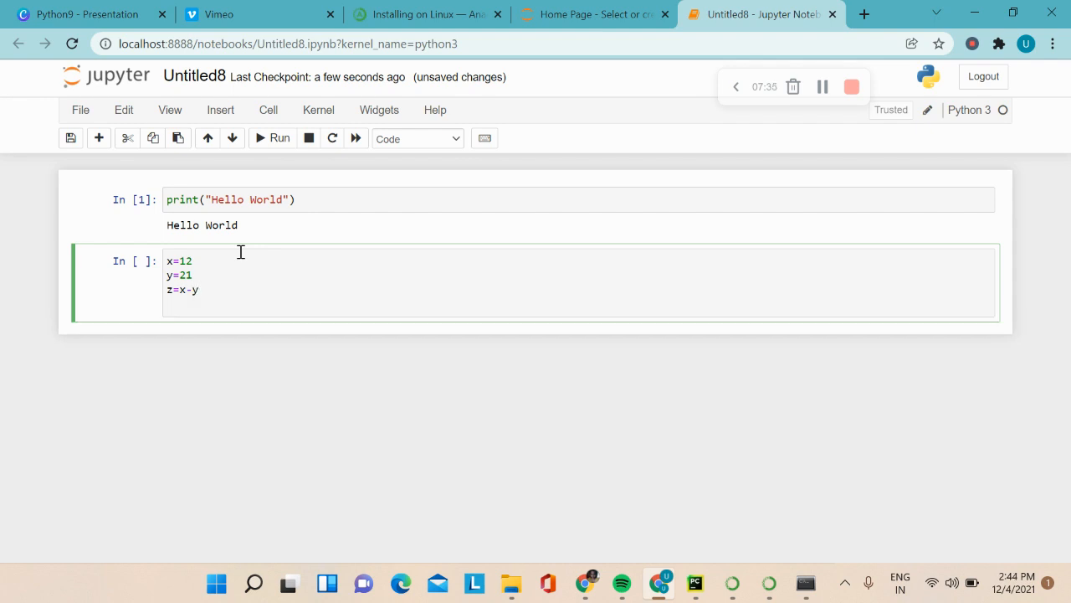
pyautogui.write('print')
pyautogui.press('BackSpace')
pyautogui.write('(z')
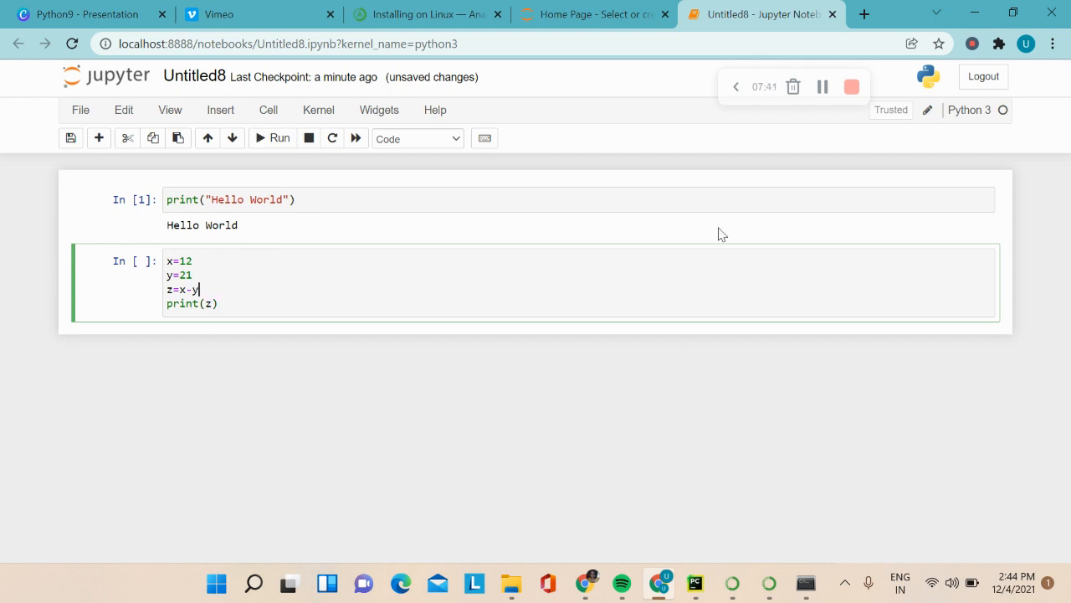
pyautogui.click(263, 140)
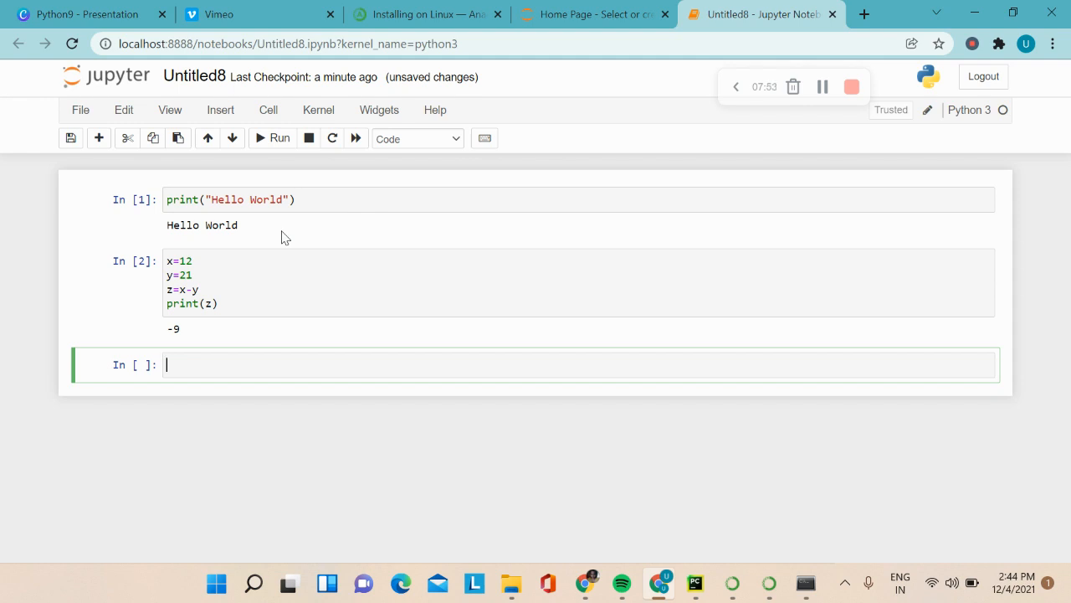
pyautogui.moveTo(166, 289); pyautogui.dragTo(247, 327)
pyautogui.click(225, 408)
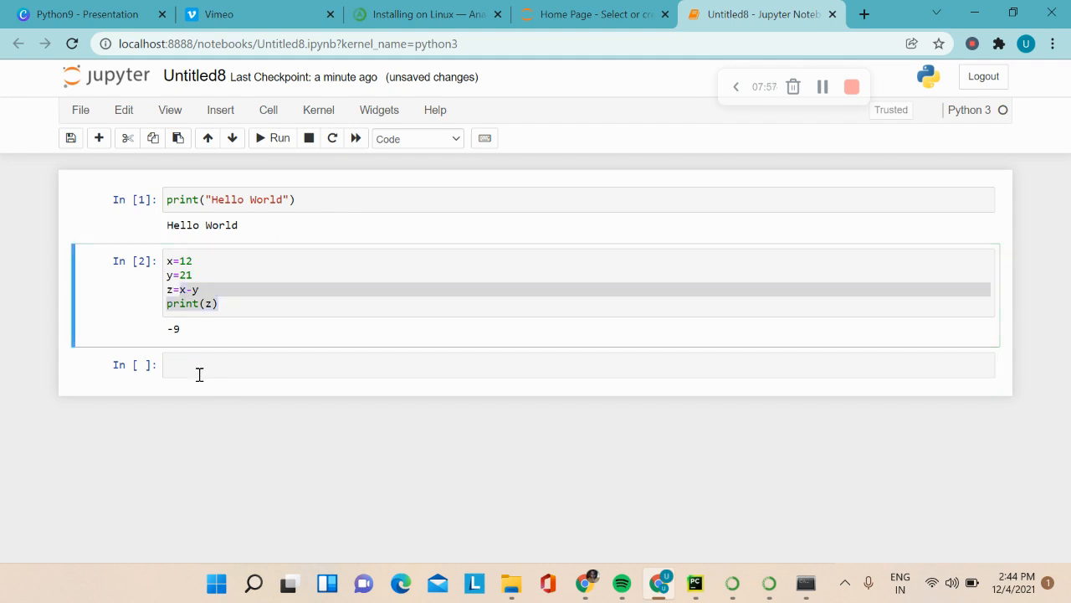
pyautogui.rightClick(196, 376)
pyautogui.rightClick(171, 365)
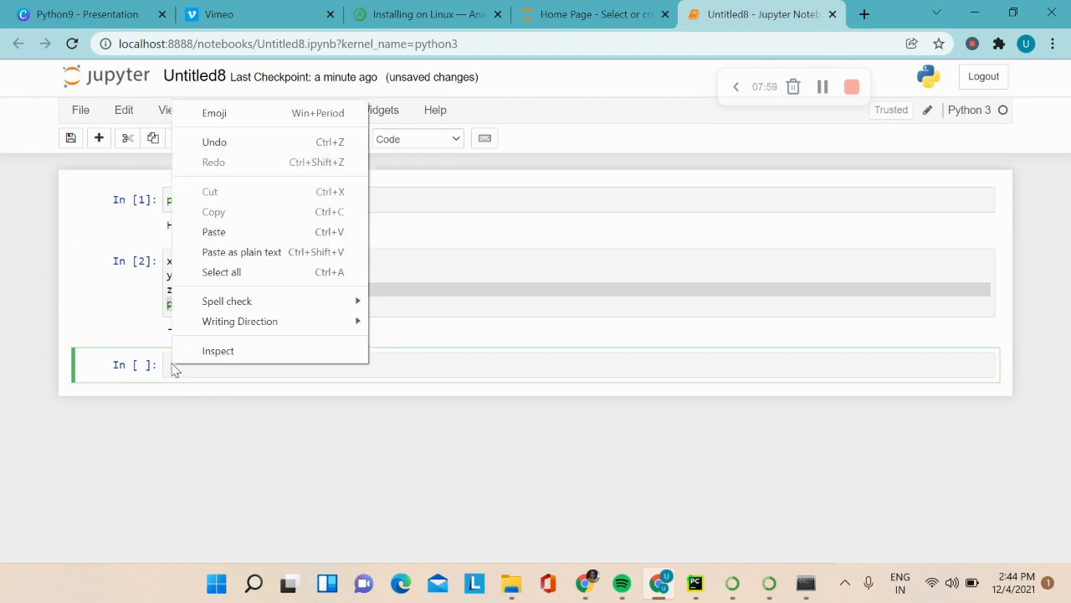
pyautogui.click(232, 383)
pyautogui.click(279, 285)
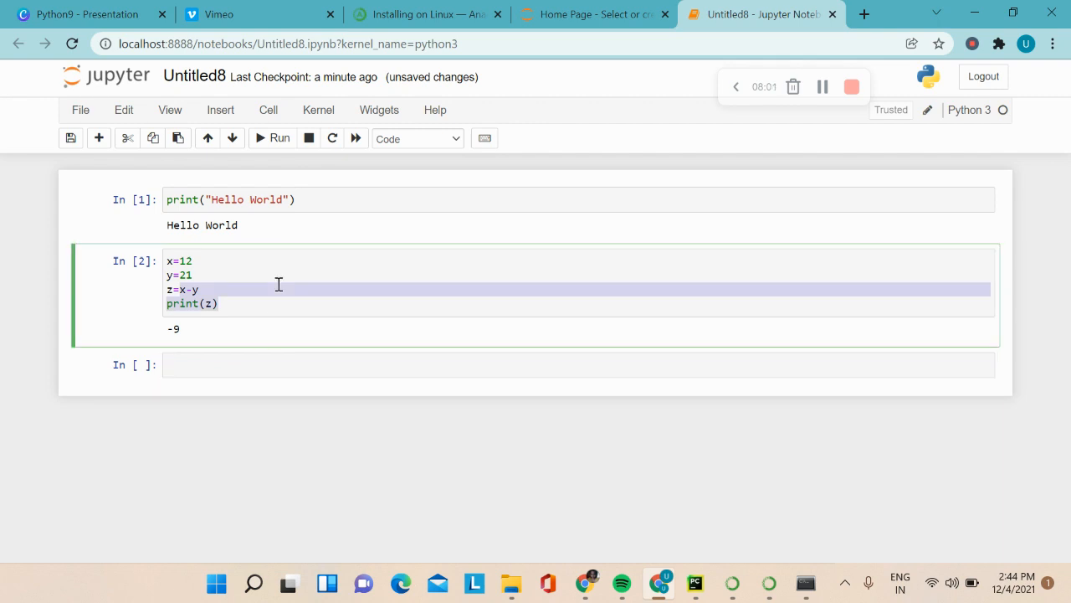
pyautogui.rightClick(823, 90)
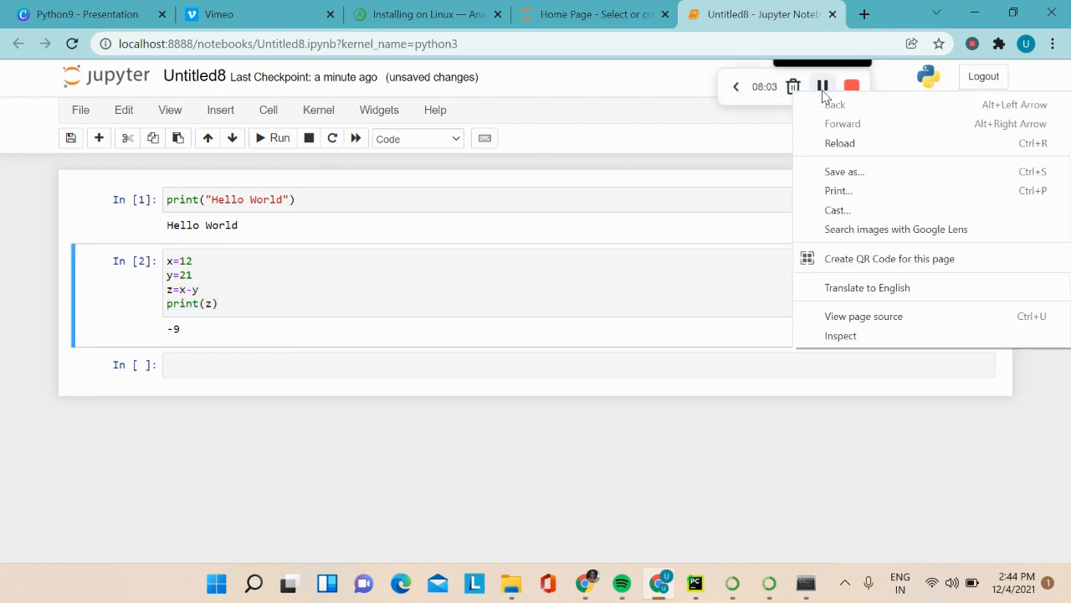
pyautogui.rightClick(823, 82)
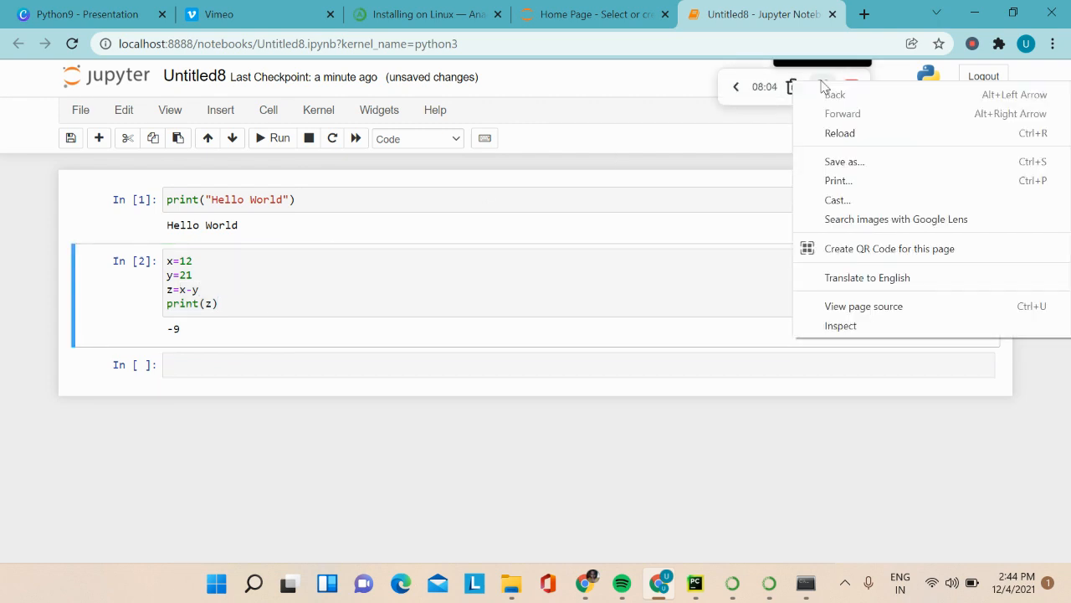
pyautogui.click(749, 125)
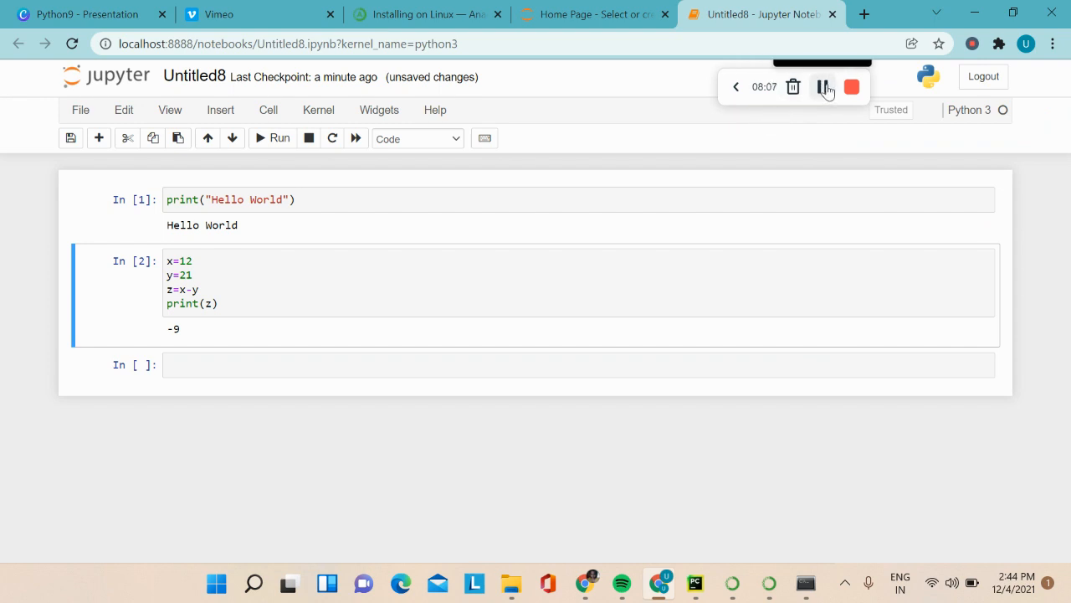
# Step: Insert an empty cell above the x, y, z code cell and add another empty cell directly below the new one
pyautogui.click(219, 115)
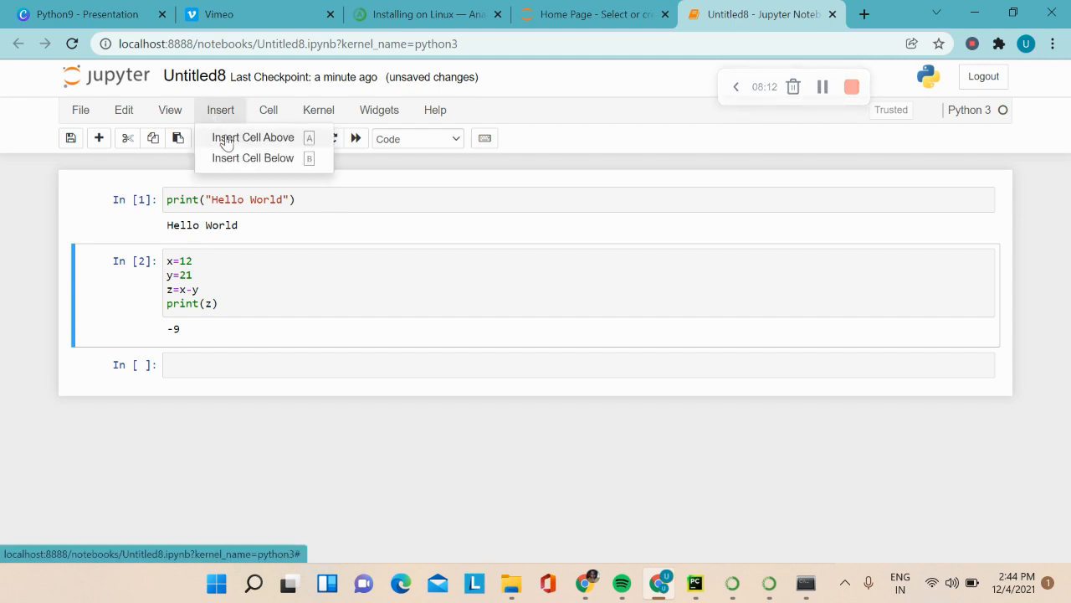
pyautogui.click(222, 139)
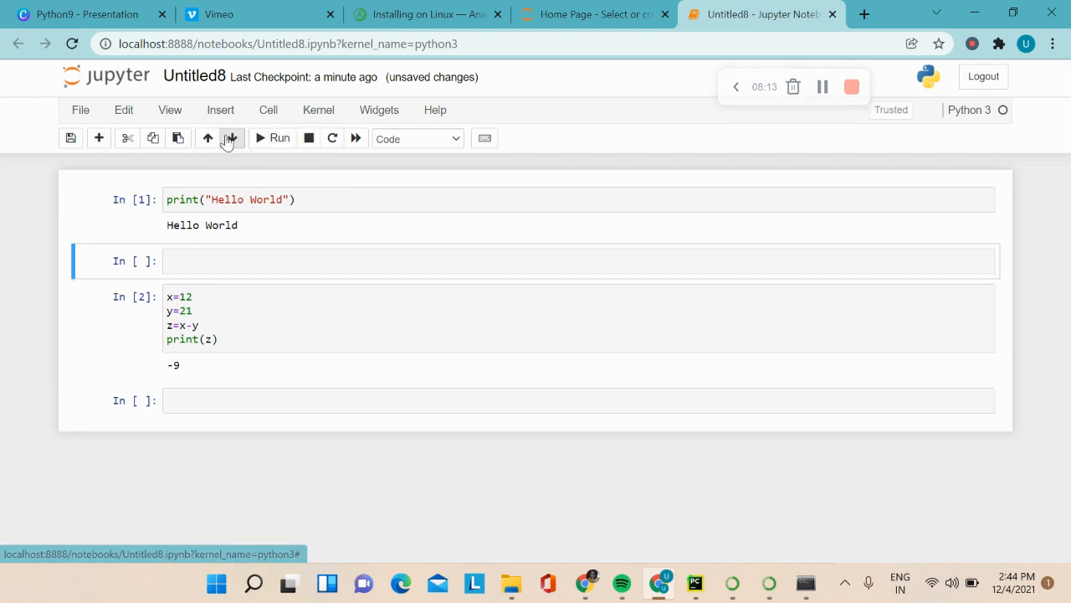
pyautogui.click(97, 139)
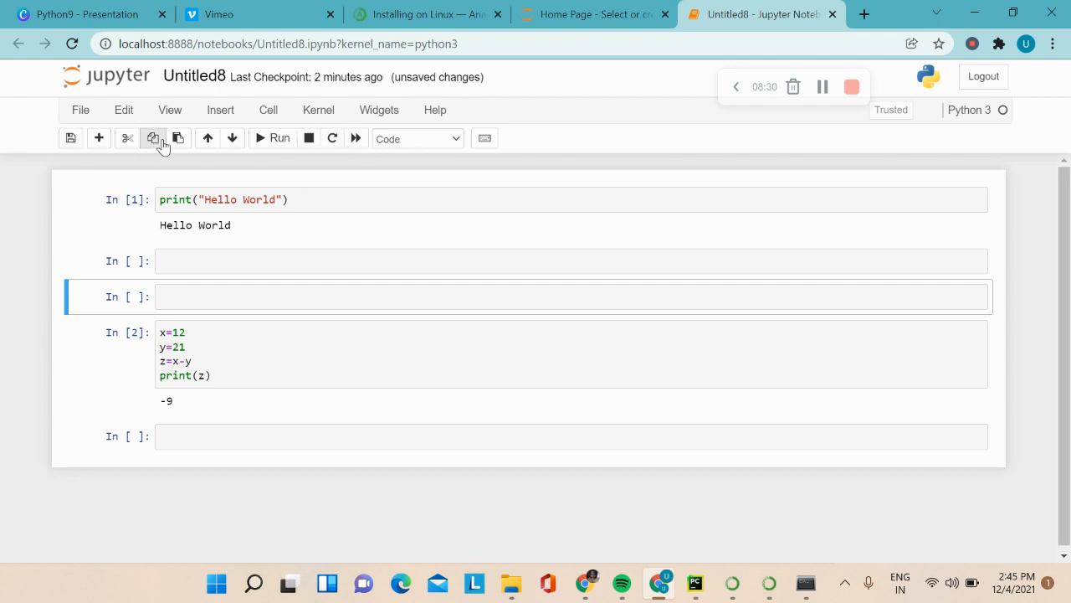
# Step: Save the notebook with a checkpoint and rename it firstNotebook
pyautogui.click(70, 141)
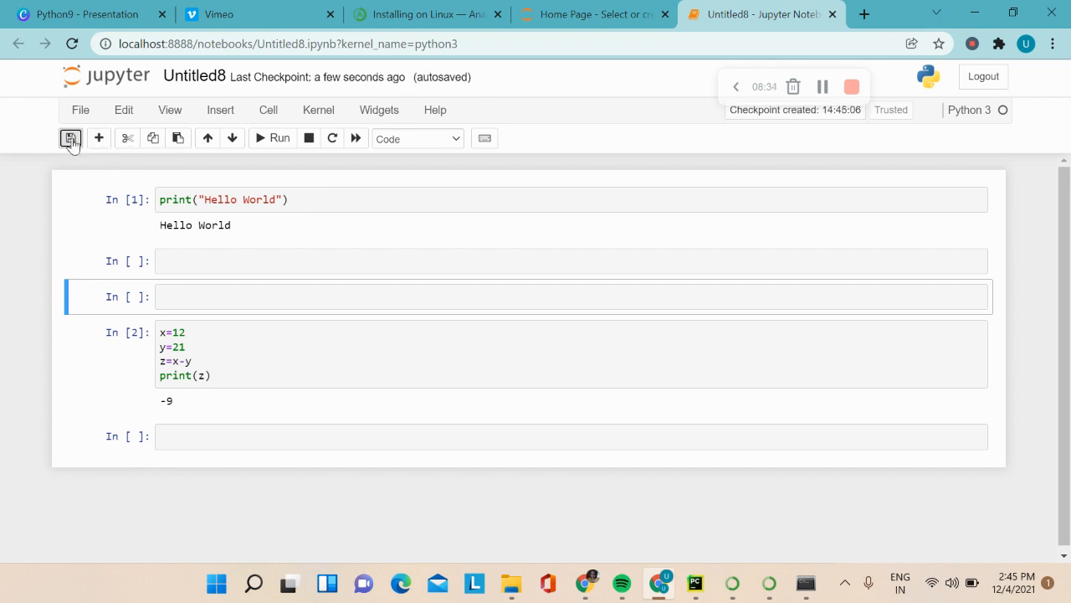
pyautogui.click(70, 140)
pyautogui.click(188, 78)
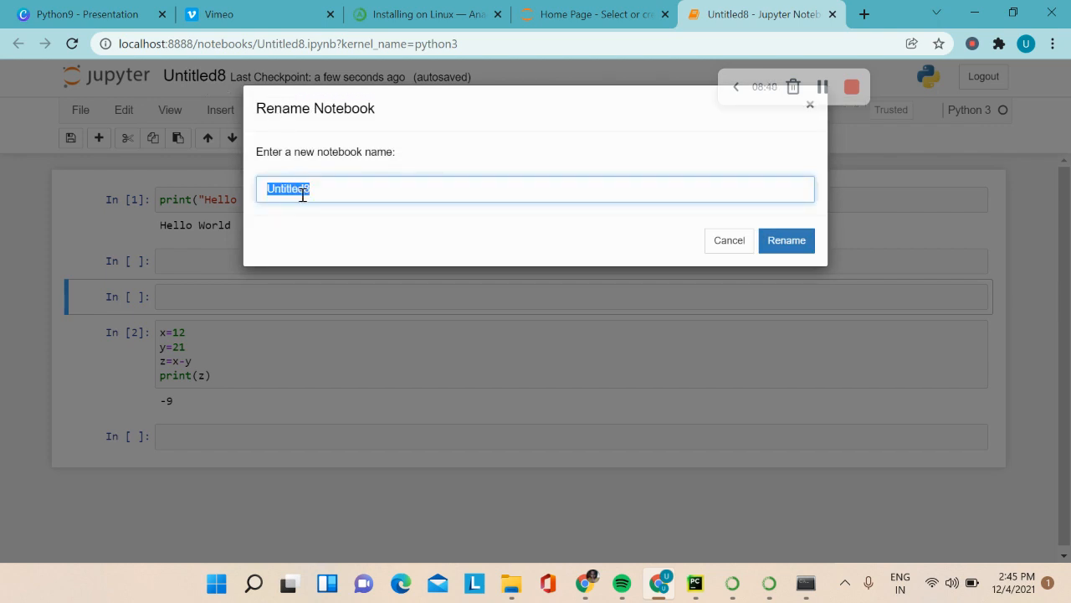
pyautogui.write('firstNotebook')
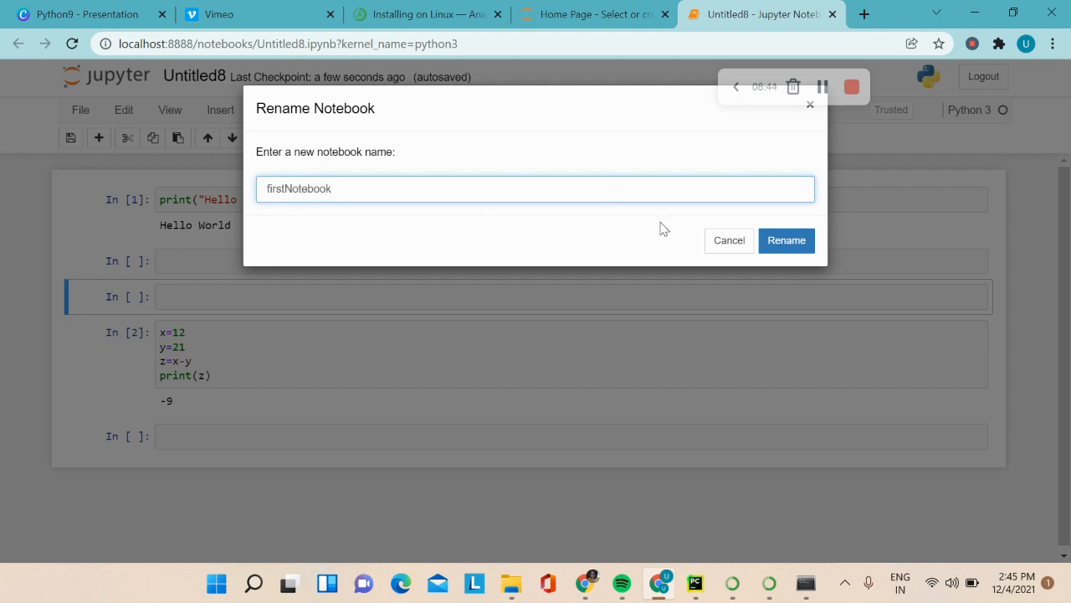
pyautogui.click(776, 242)
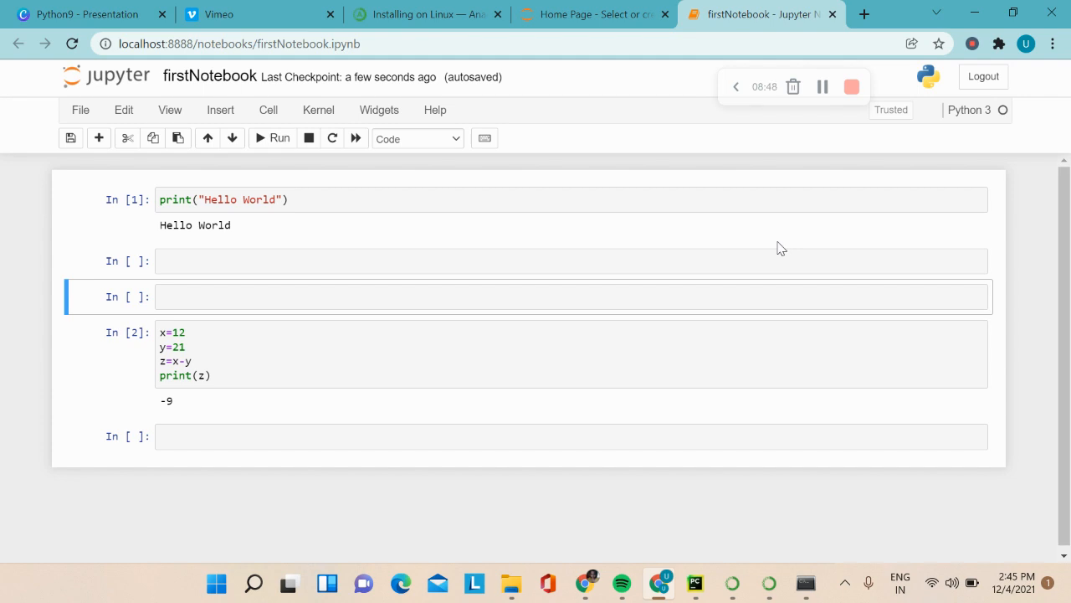
pyautogui.click(823, 86)
pyautogui.click(823, 86)
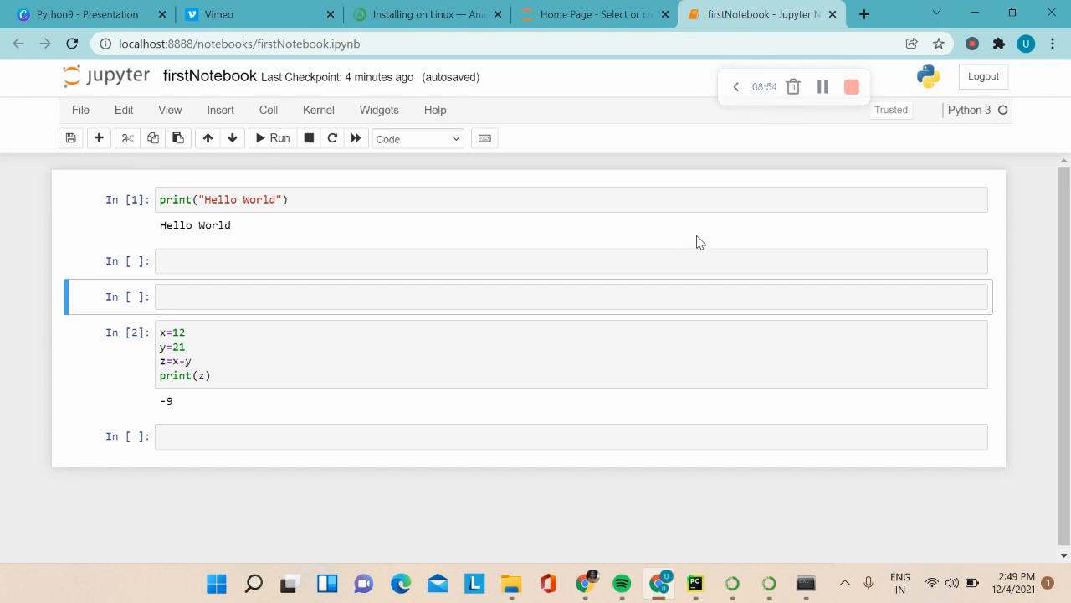
pyautogui.click(821, 88)
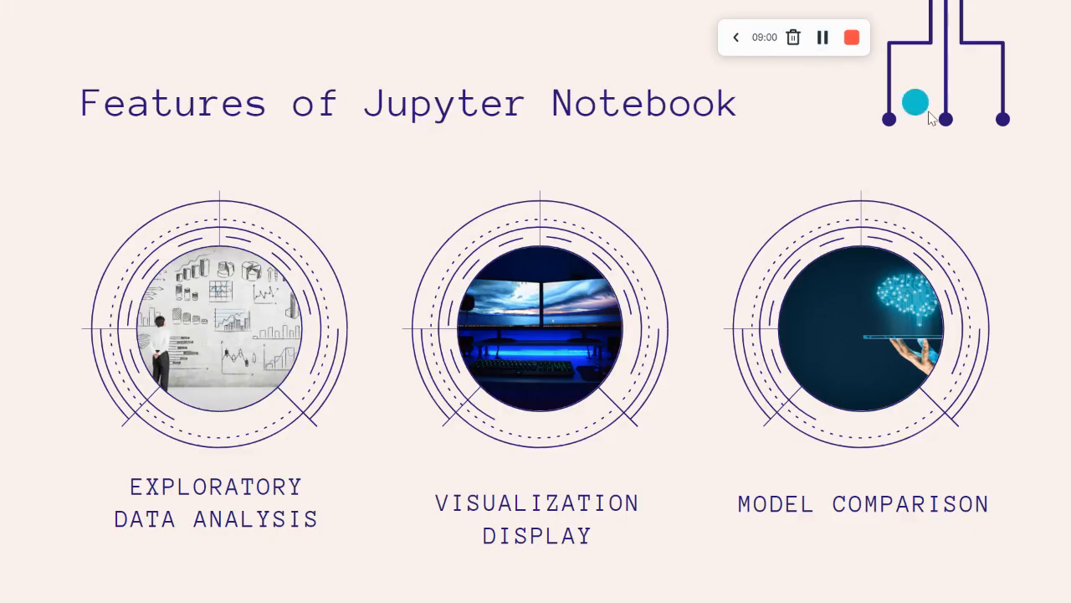